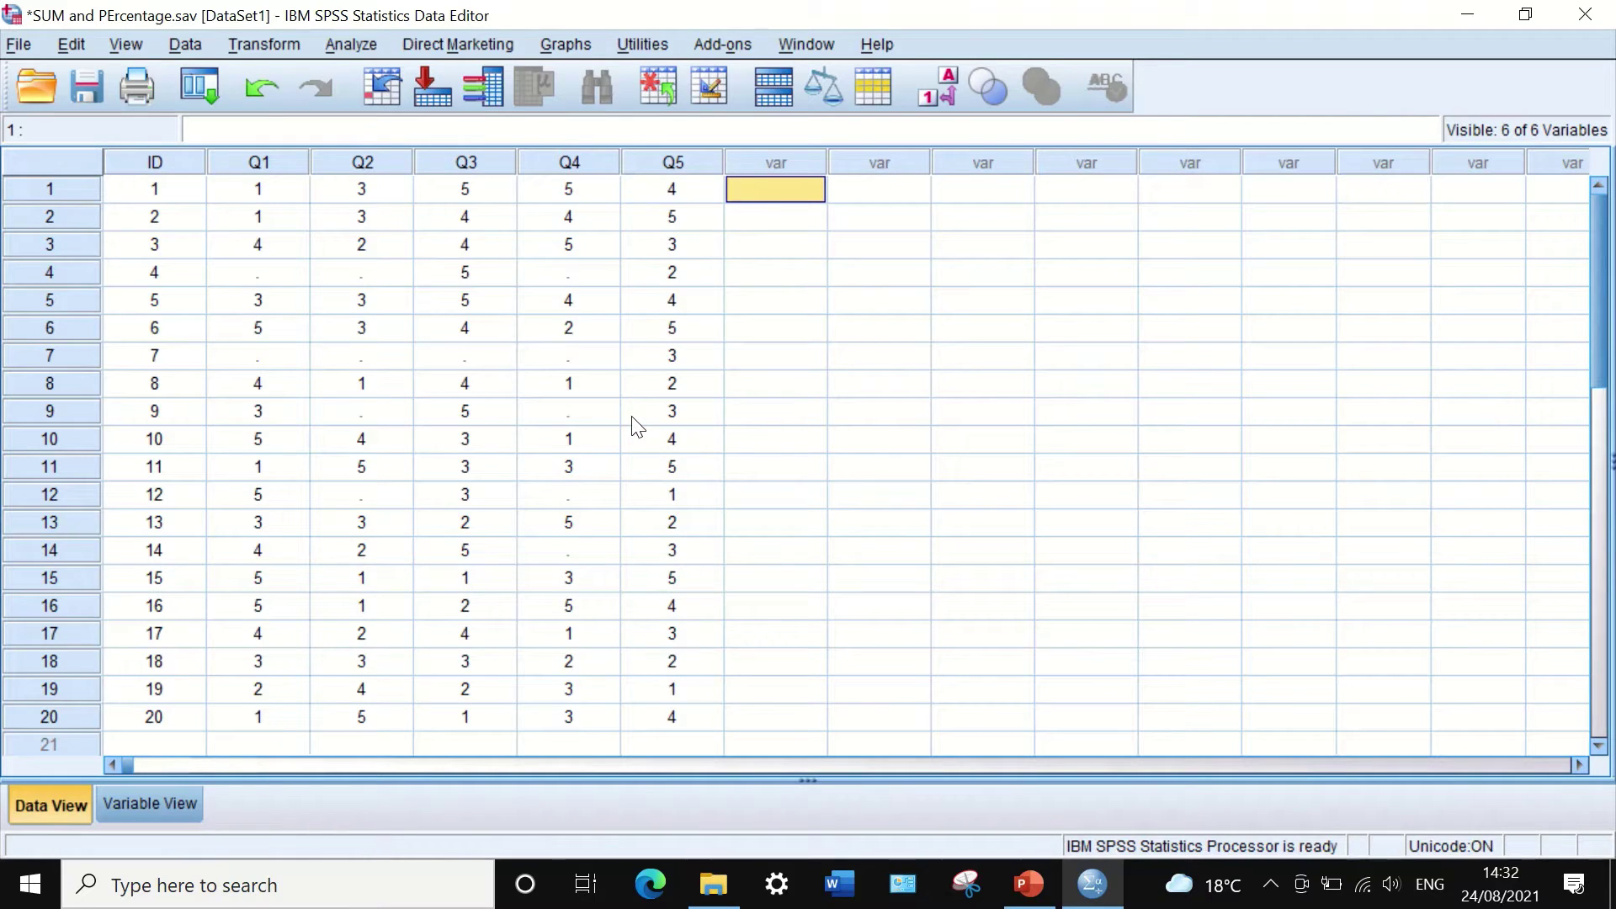
Open the Transform menu in the Data Editor.
{"action": "left_click", "coordinate": [275, 42]}
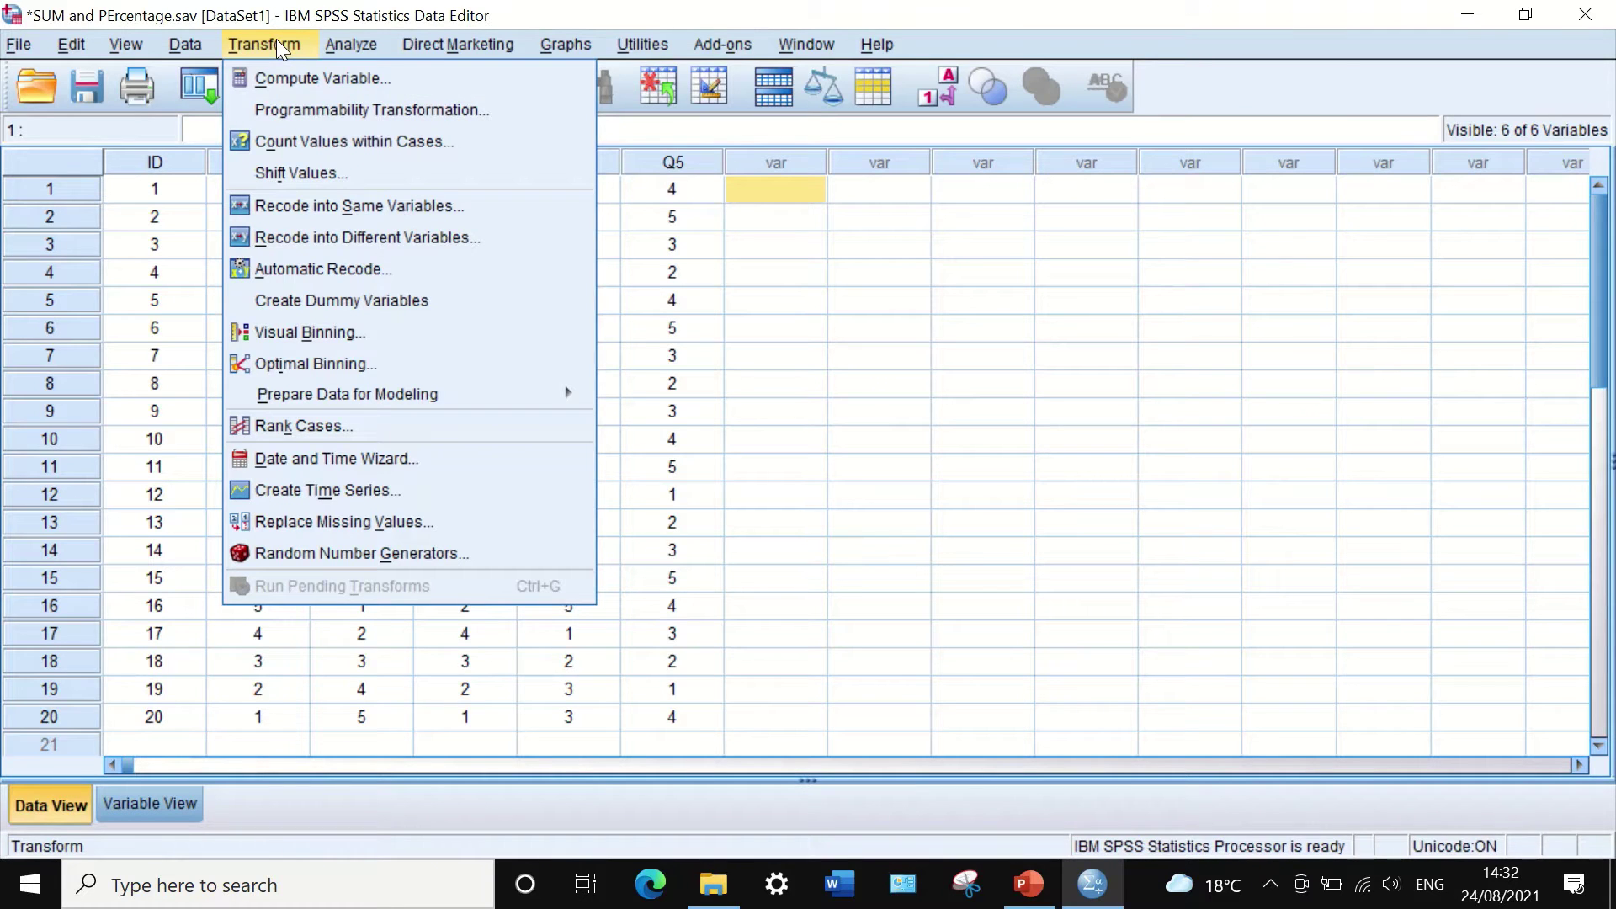
Start a Compute Variable with Totalscore as the target variable.
{"action": "left_click", "coordinate": [310, 88]}
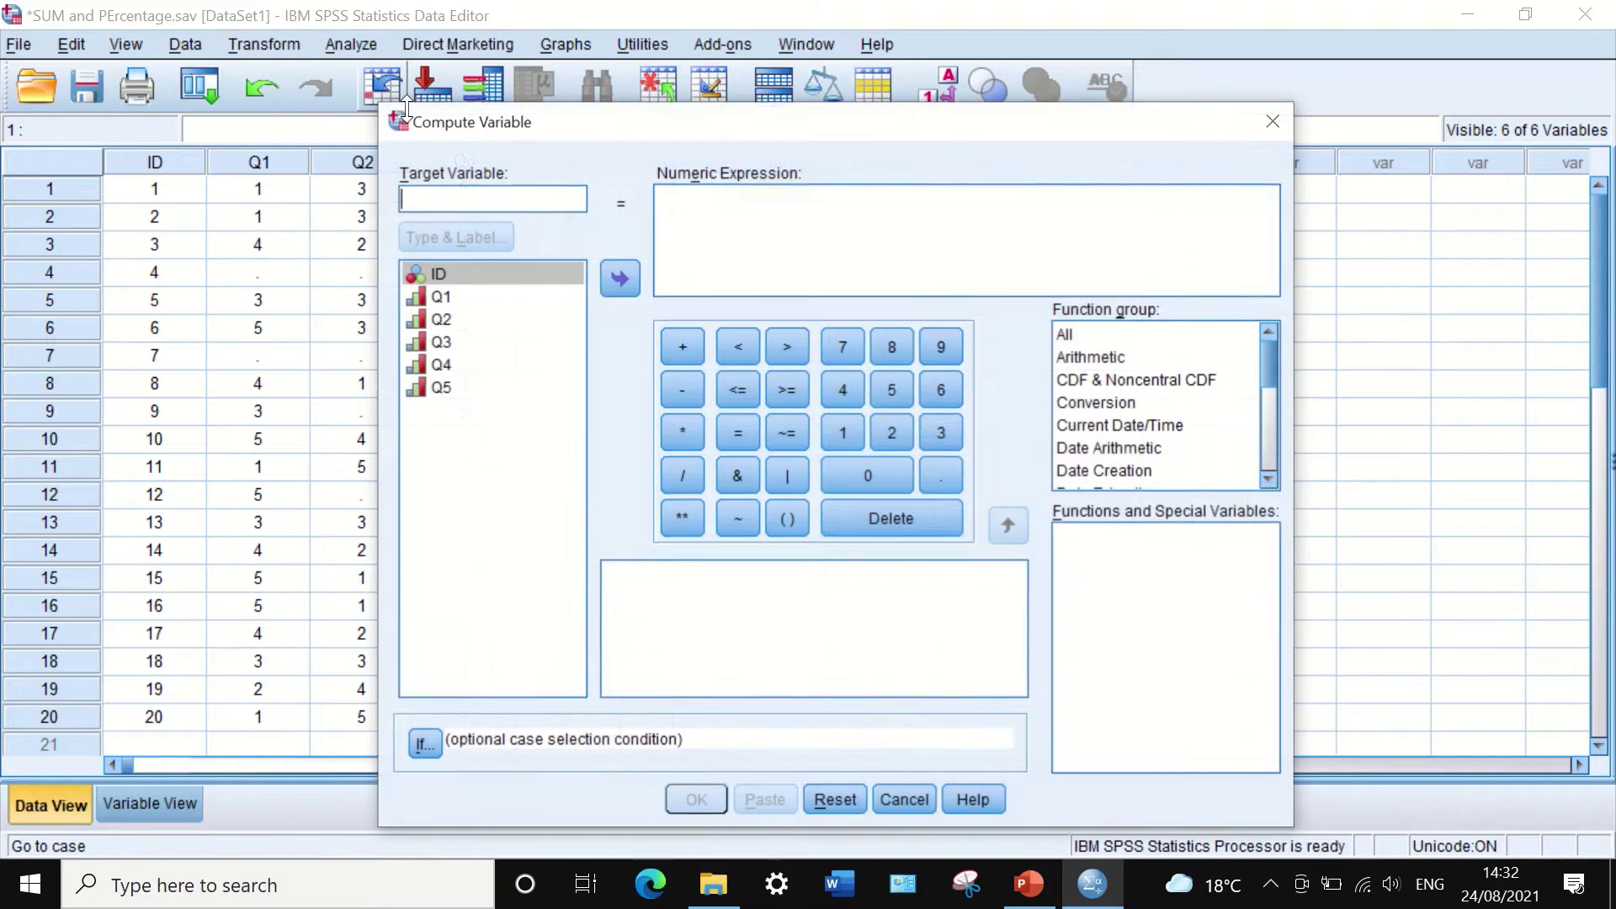
{"action": "left_click_drag", "start_coordinate": [777, 129], "coordinate": [932, 185]}
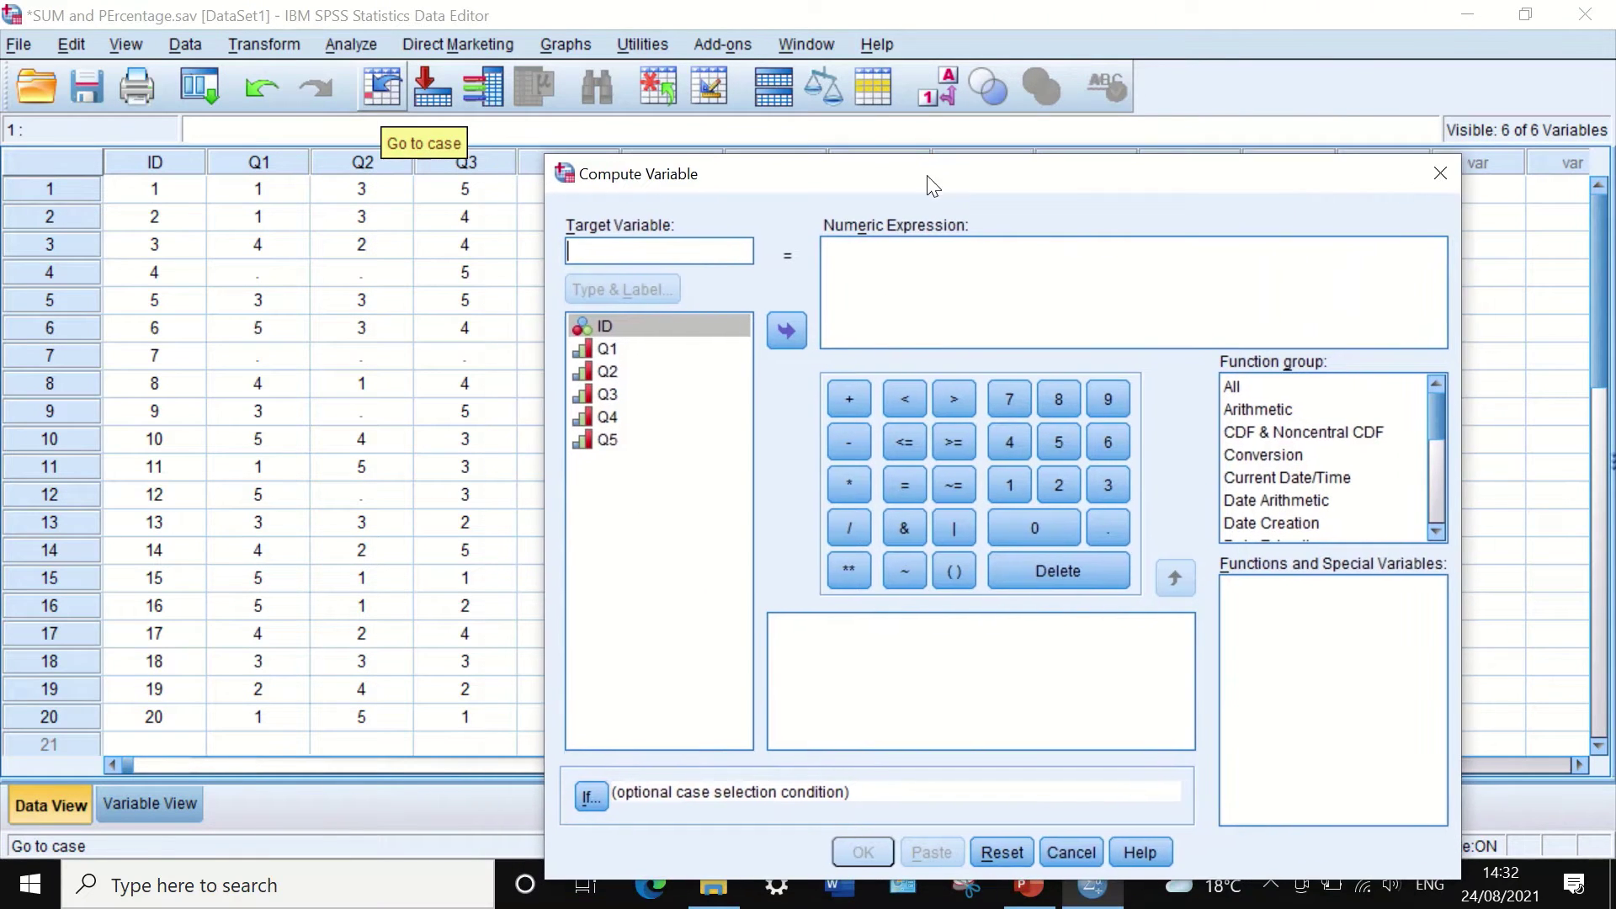
{"action": "left_click", "coordinate": [692, 251]}
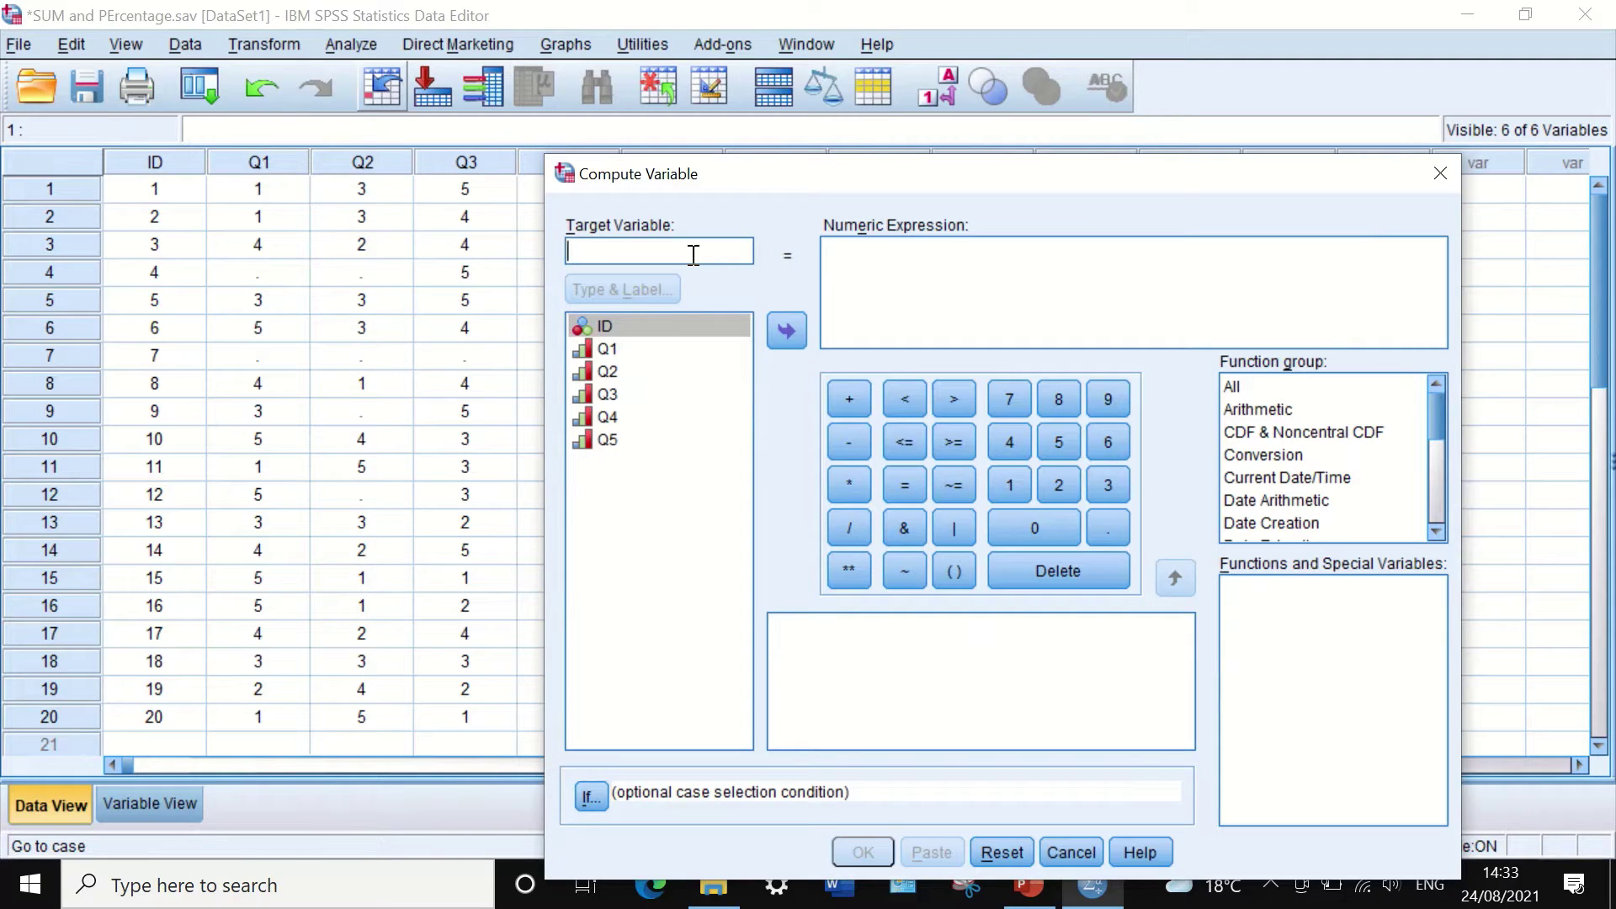
{"action": "type", "text": "Totals"}
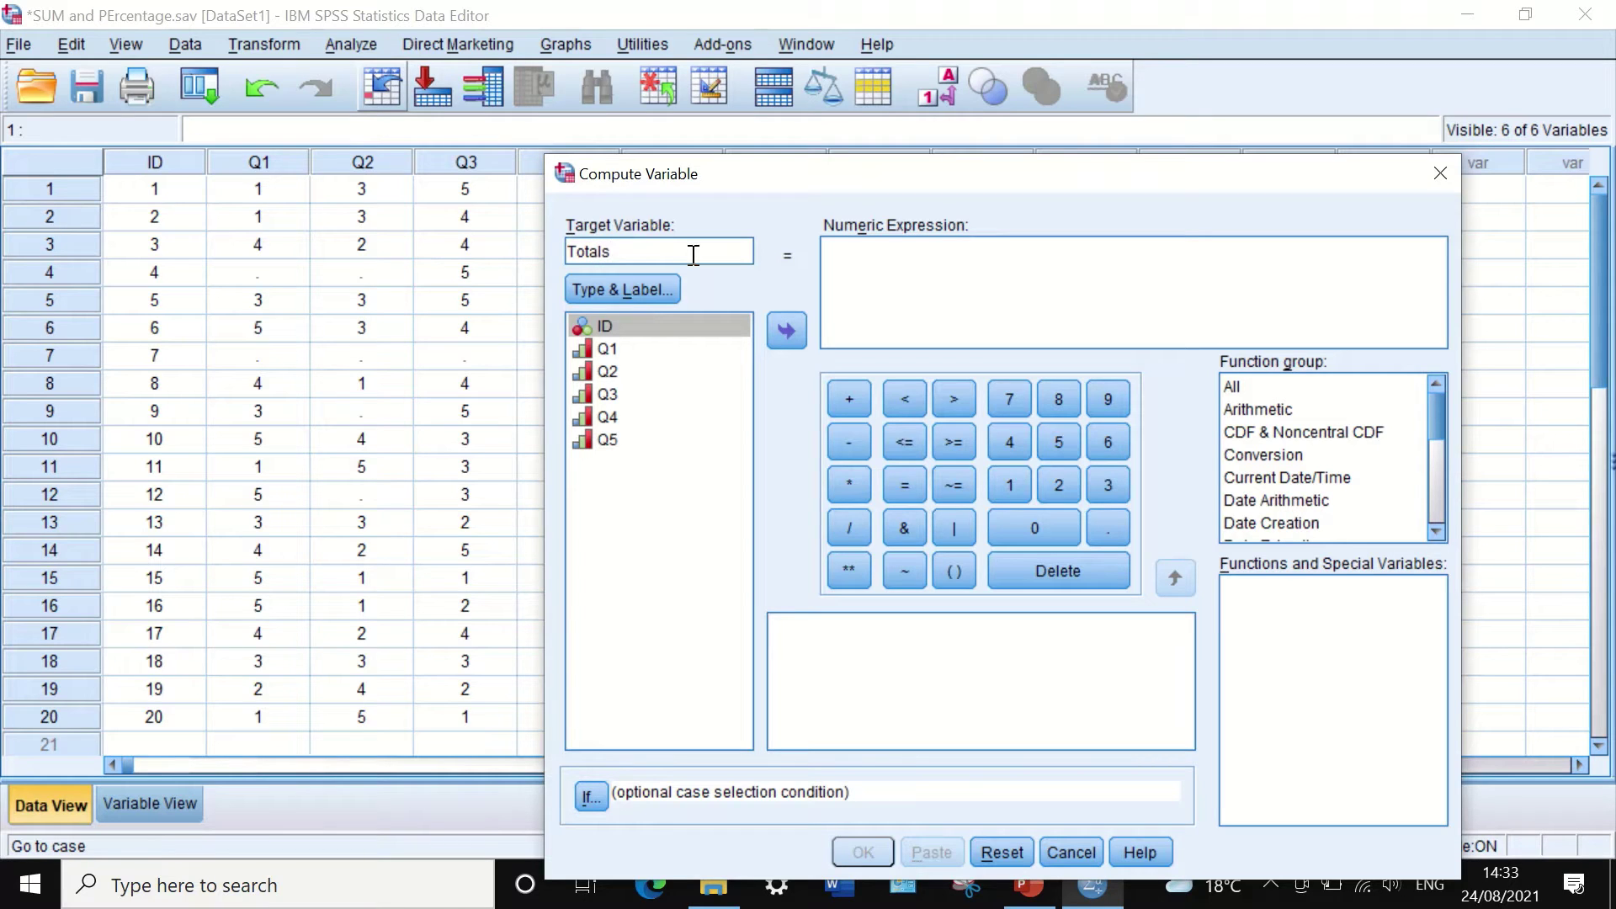
{"action": "type", "text": "core"}
{"action": "left_click_drag", "start_coordinate": [907, 182], "coordinate": [680, 98]}
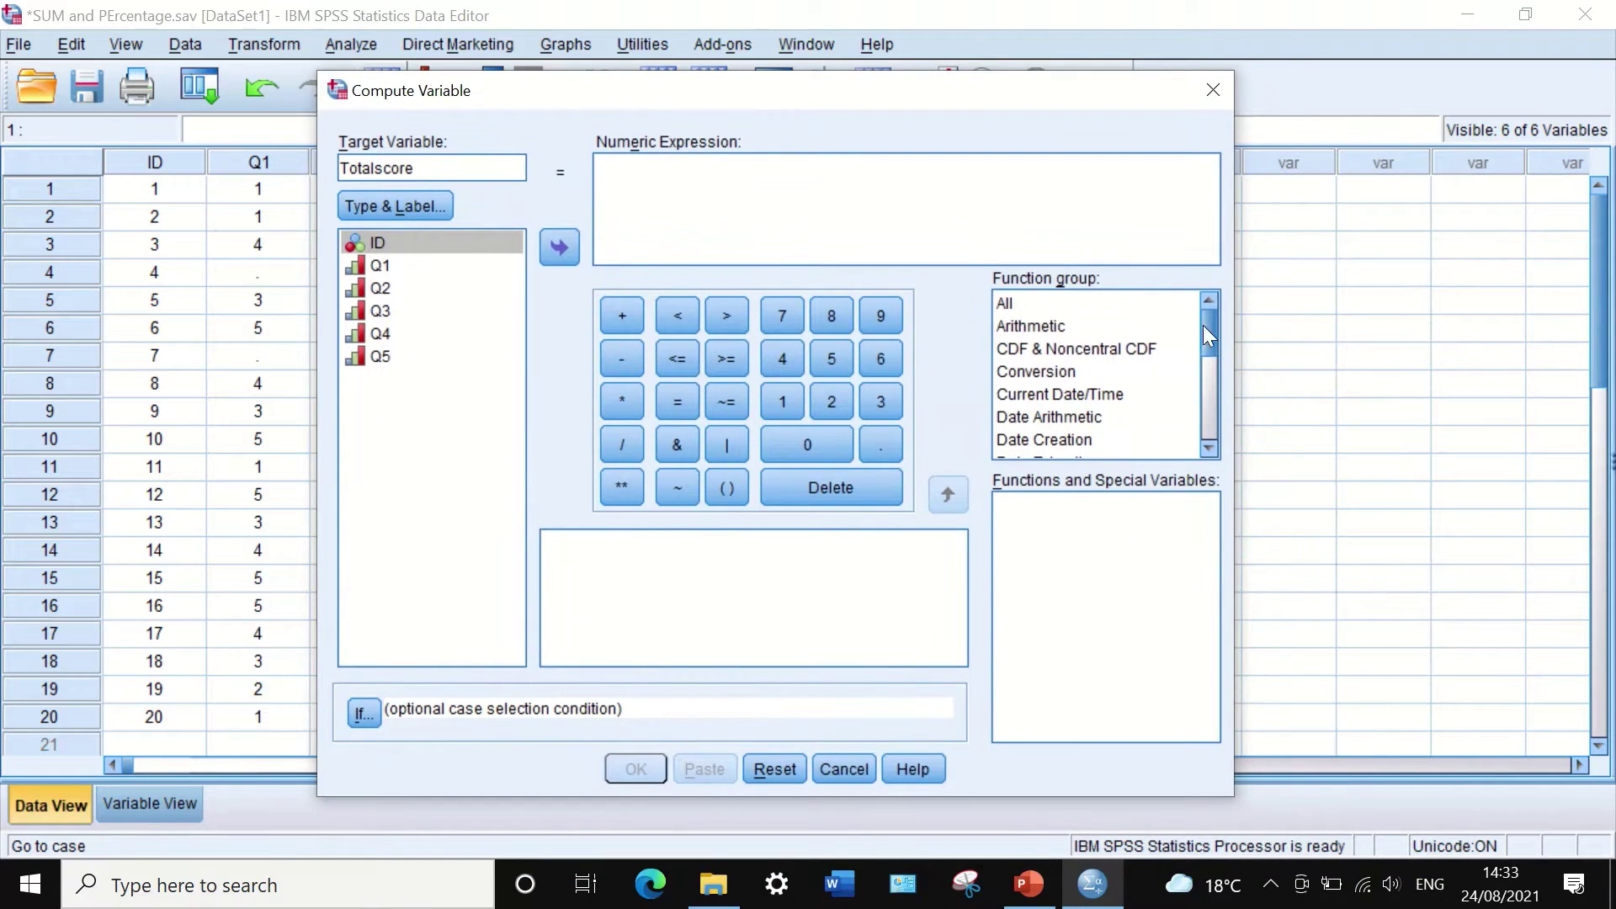
Filter the function list to the Statistical group and select Sum to read its description.
{"action": "left_click", "coordinate": [1017, 303]}
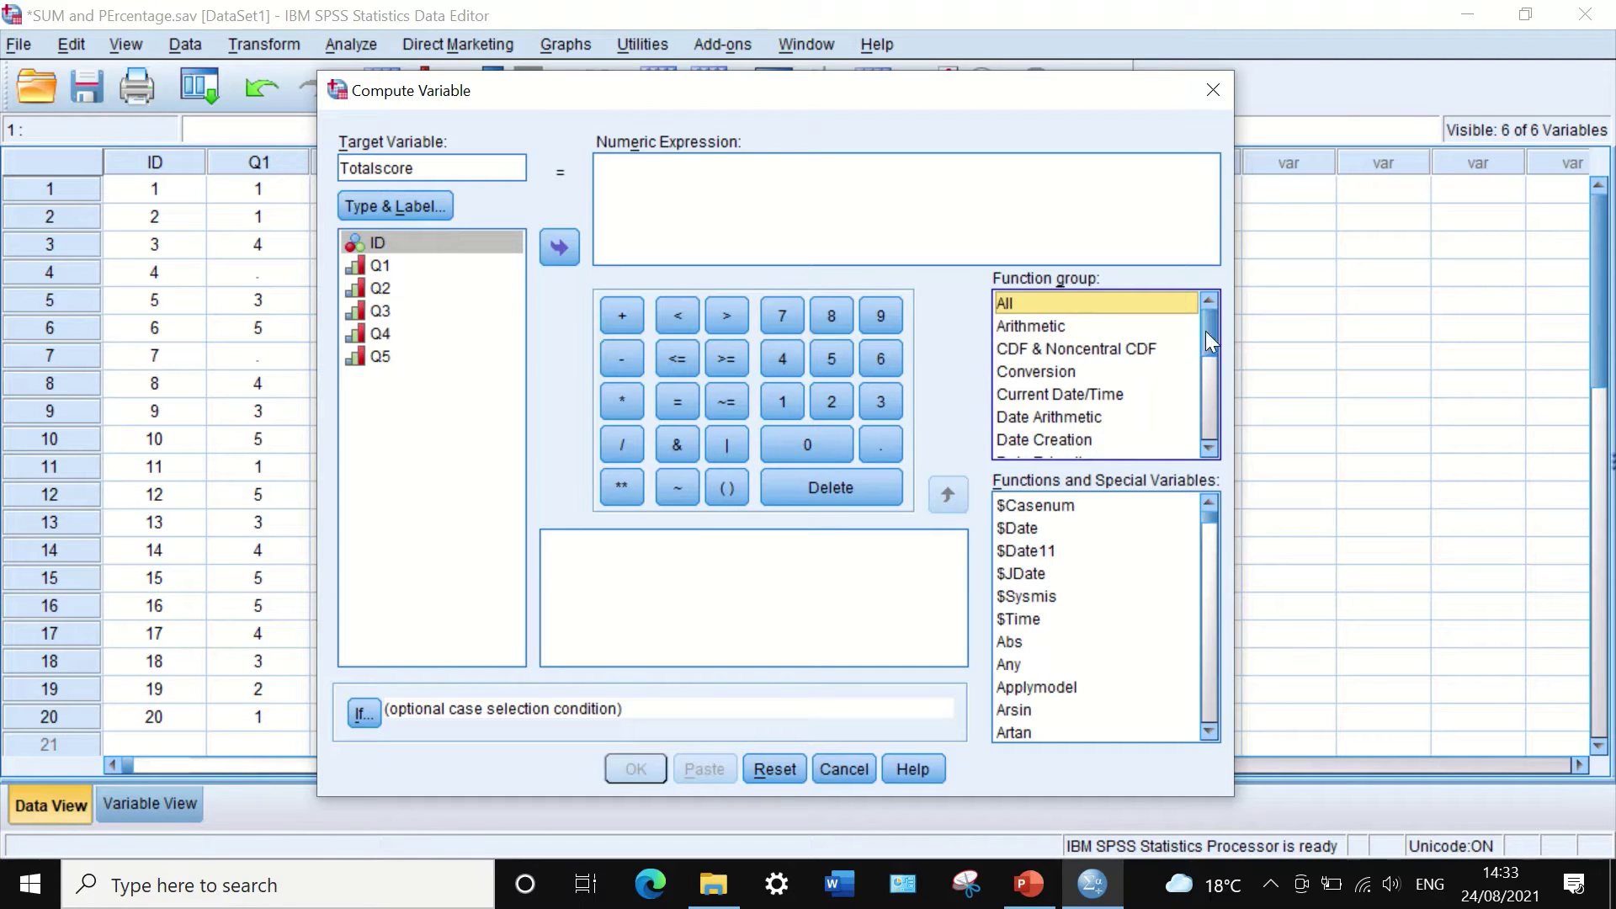
{"action": "left_click_drag", "start_coordinate": [1207, 331], "coordinate": [1191, 403]}
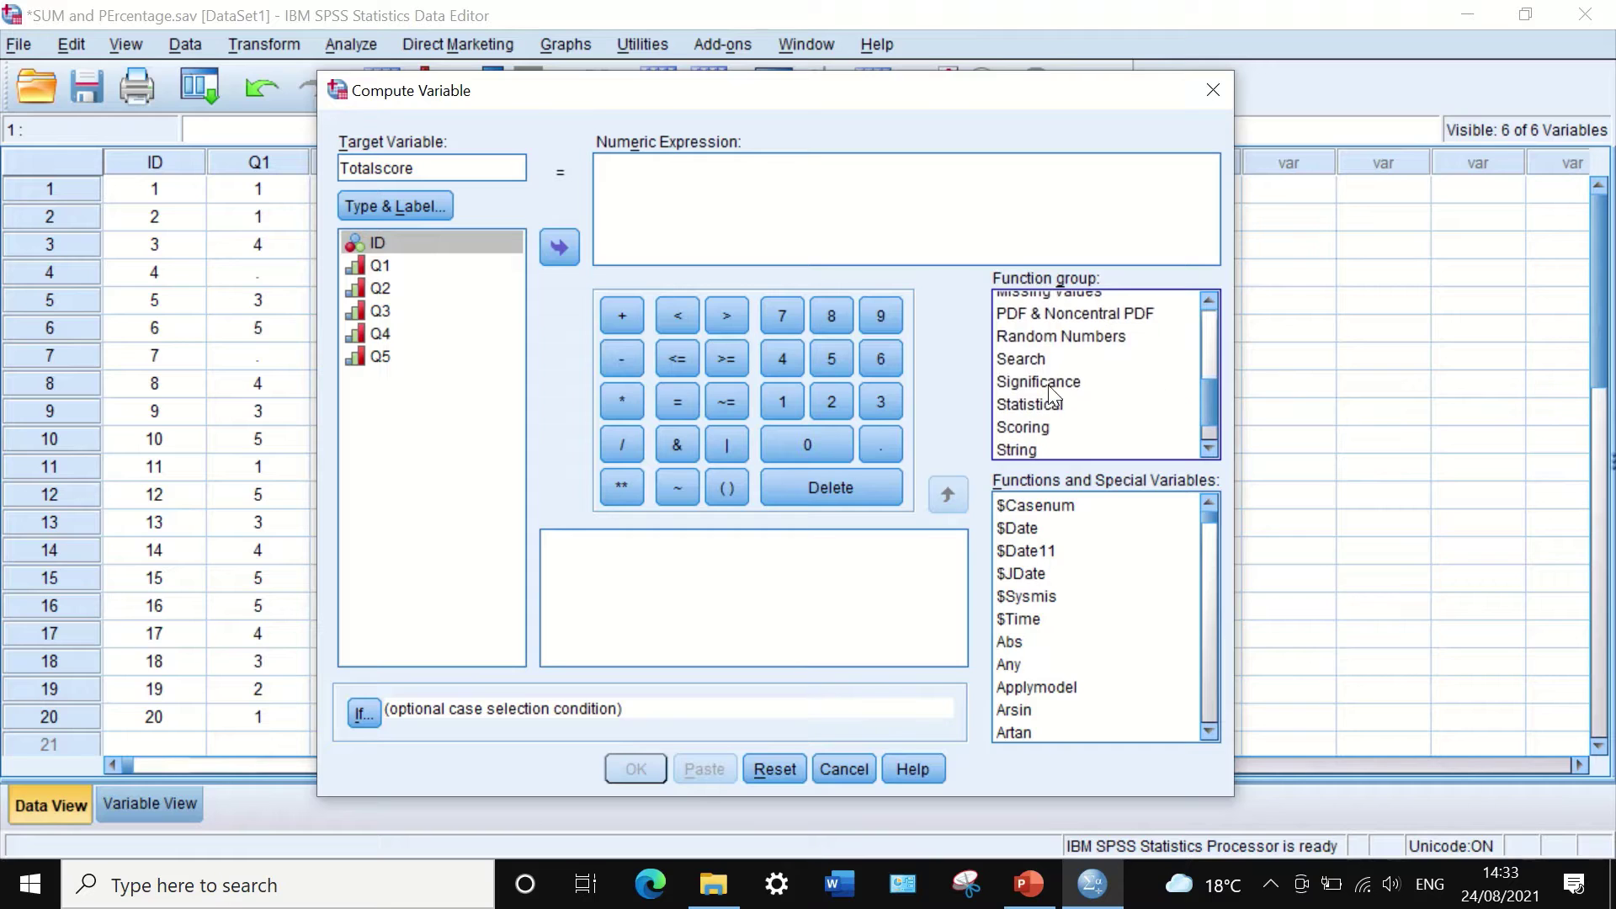
{"action": "left_click", "coordinate": [1038, 403]}
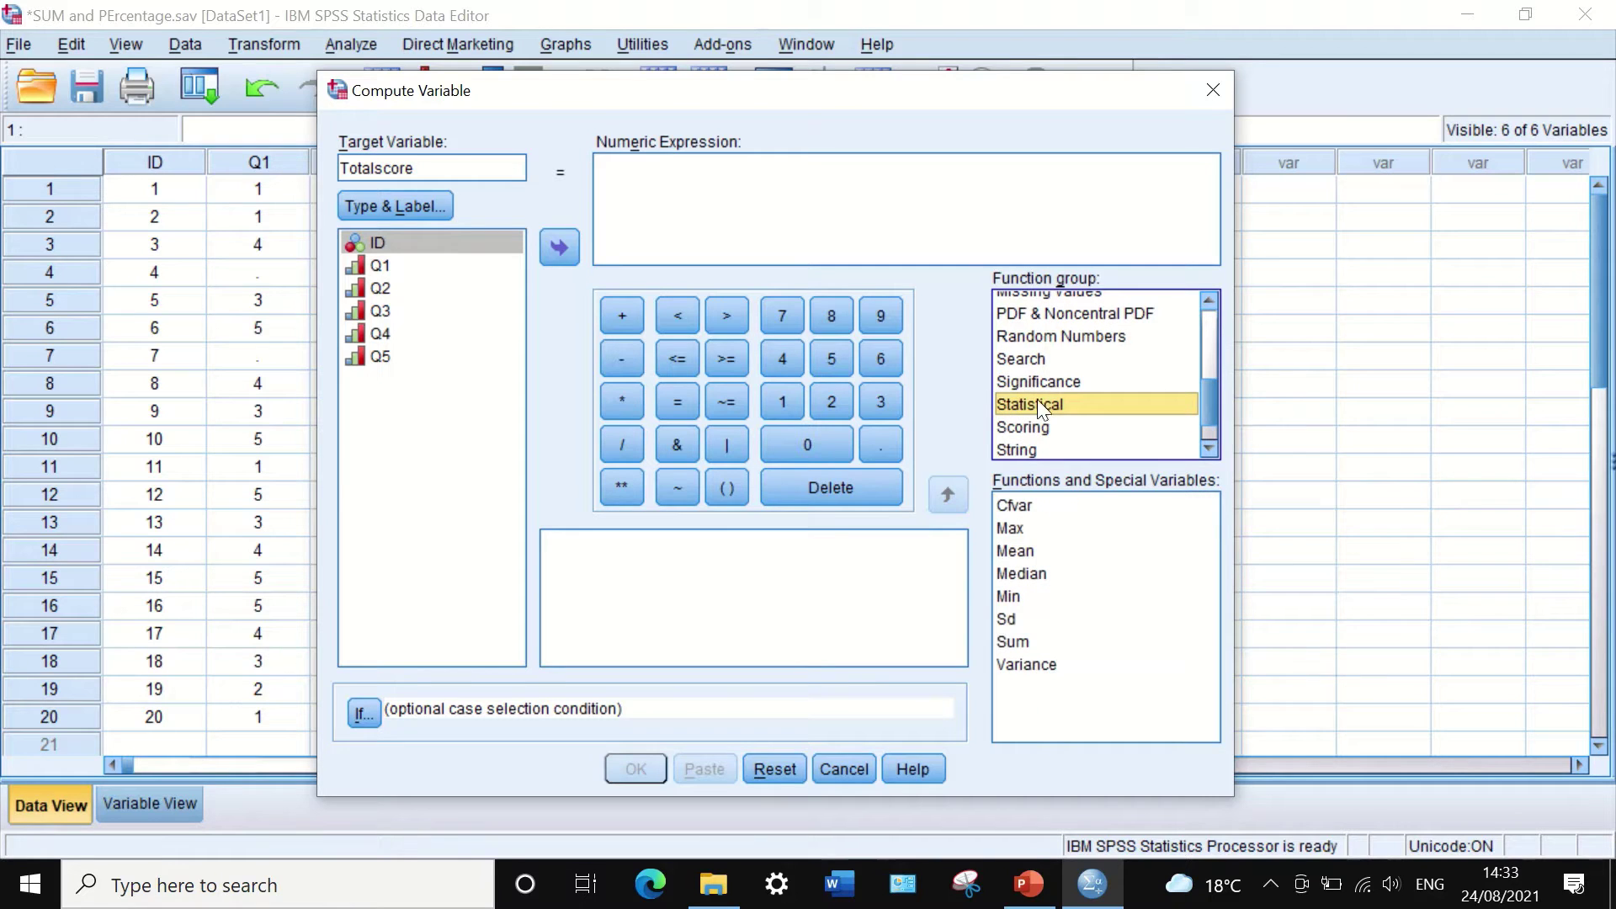
{"action": "left_click", "coordinate": [1010, 641]}
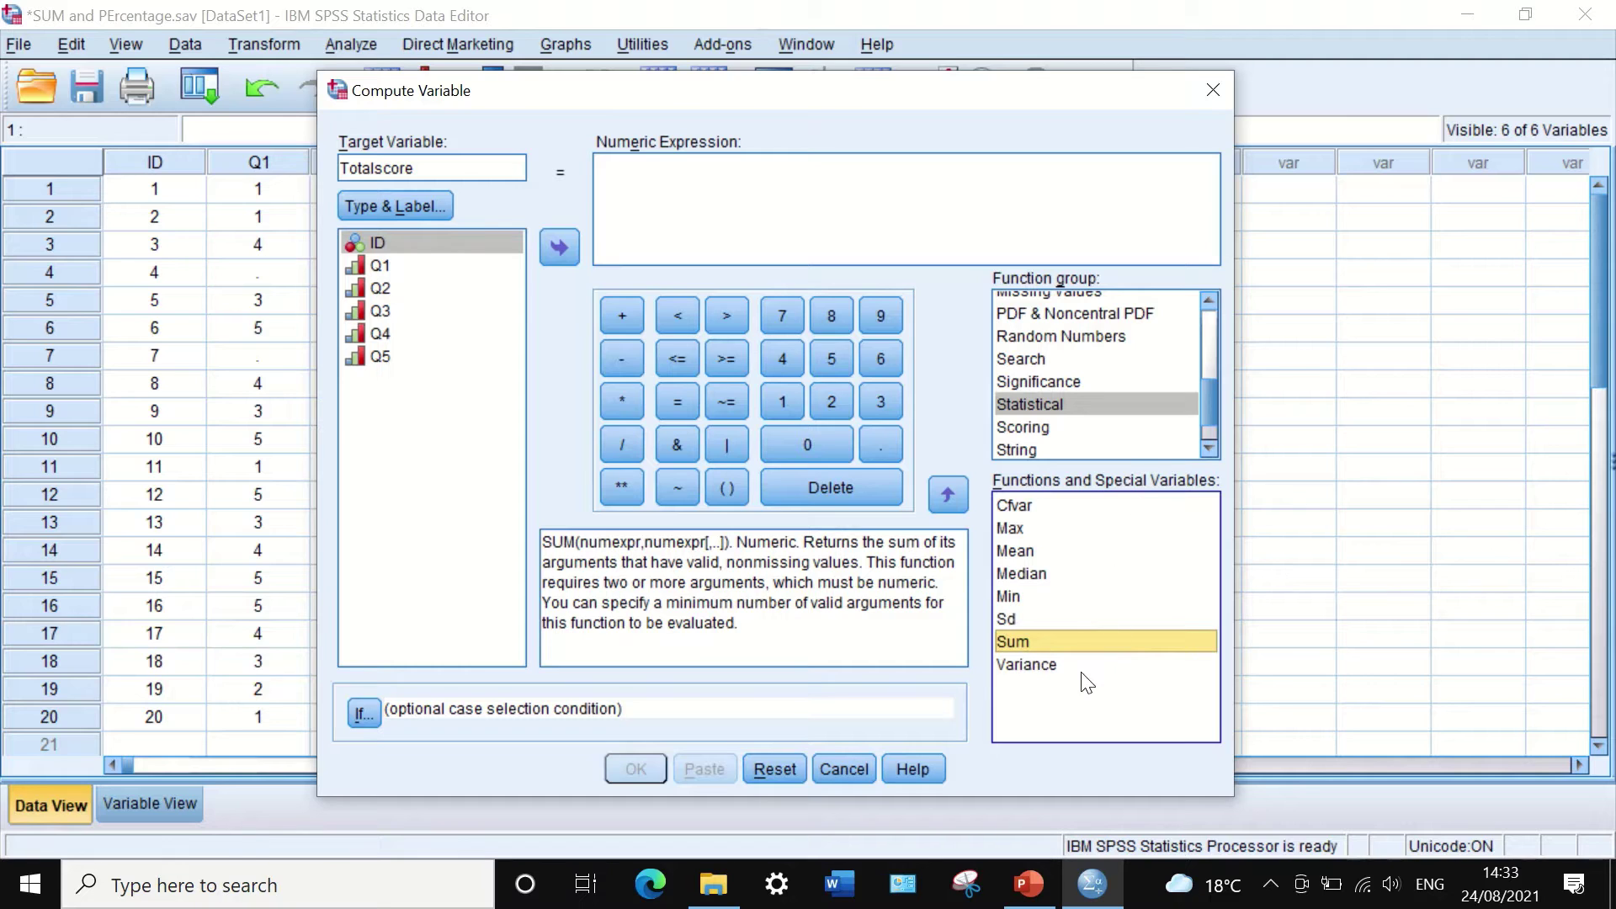
Insert SUM into the expression, clear its placeholders, and add Q1, Q2 and Q3.
{"action": "left_click_drag", "start_coordinate": [1081, 638], "coordinate": [700, 196]}
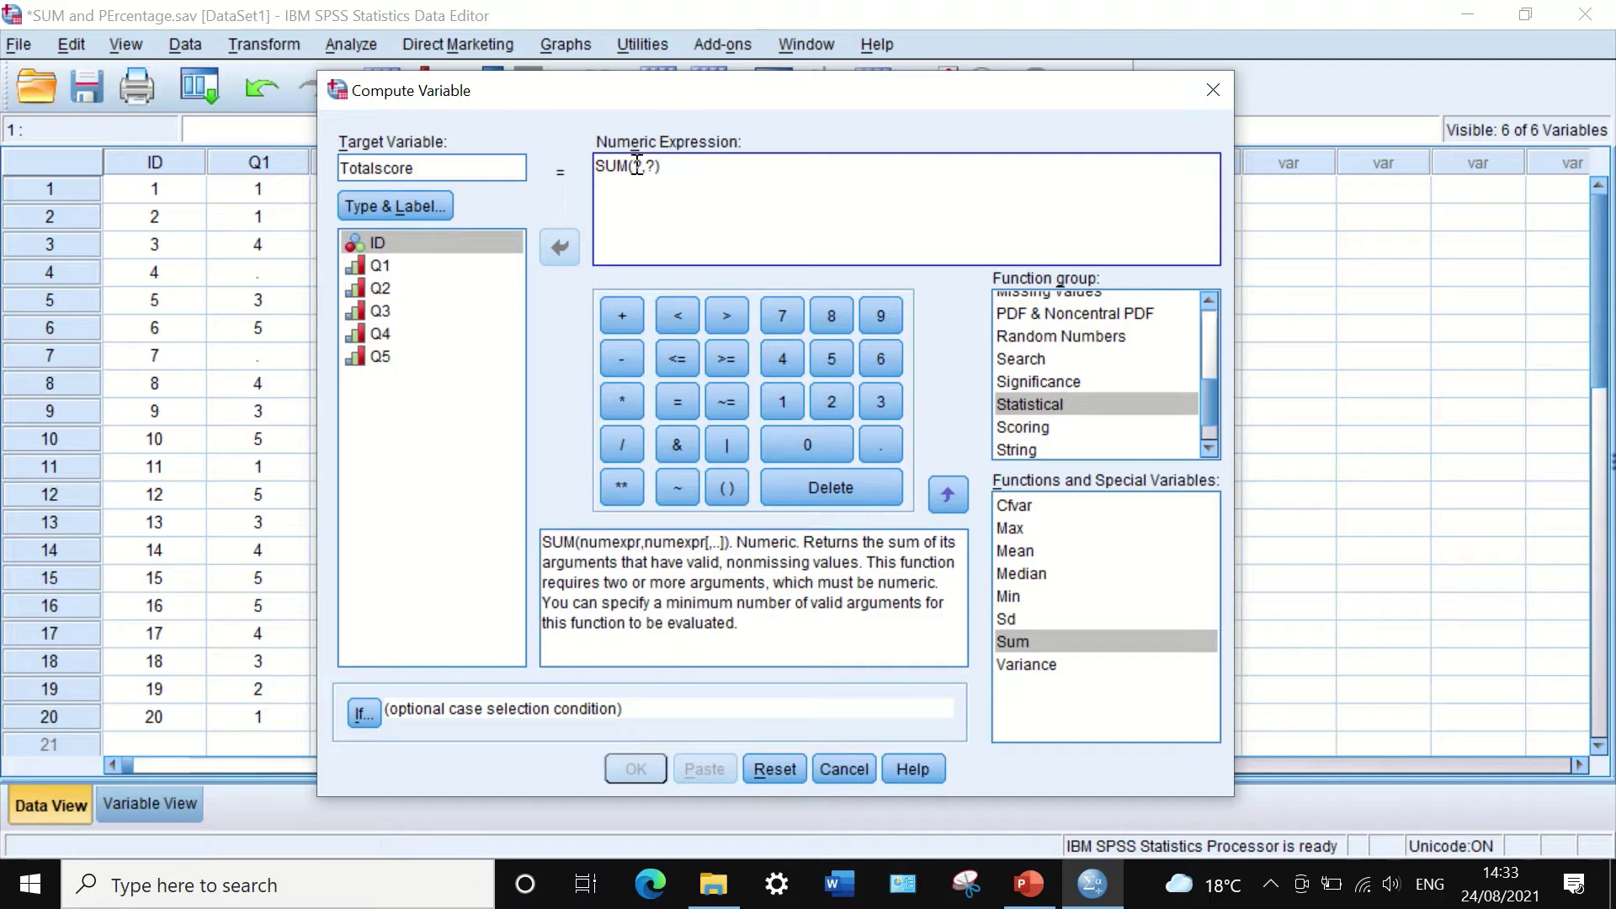
{"action": "left_click_drag", "start_coordinate": [634, 165], "coordinate": [659, 165]}
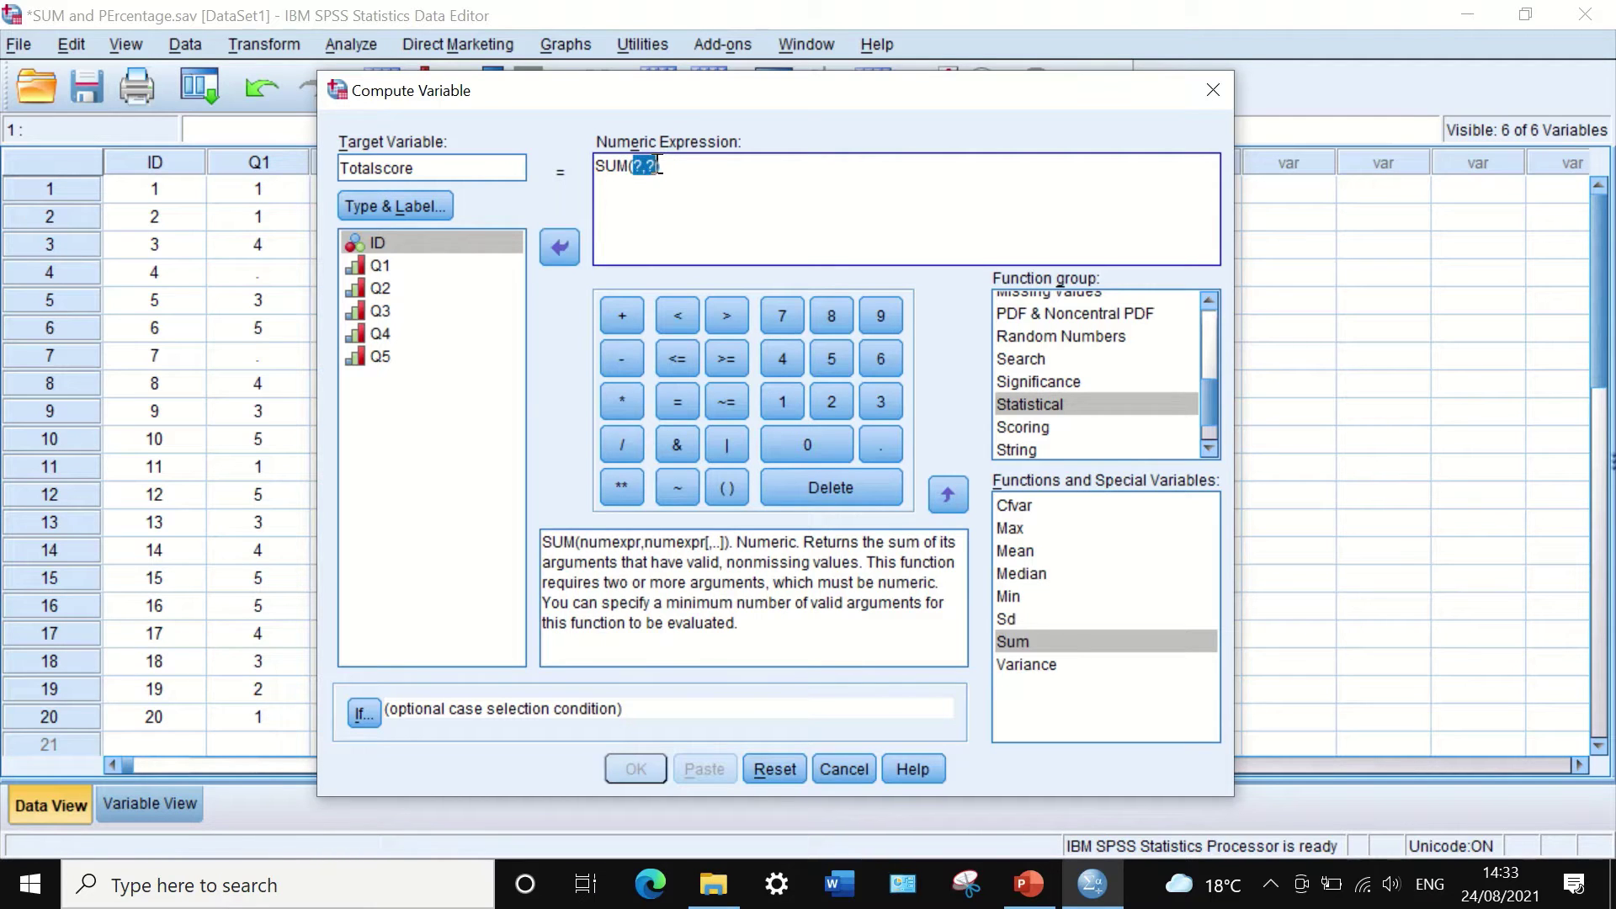
{"action": "key", "text": "Delete"}
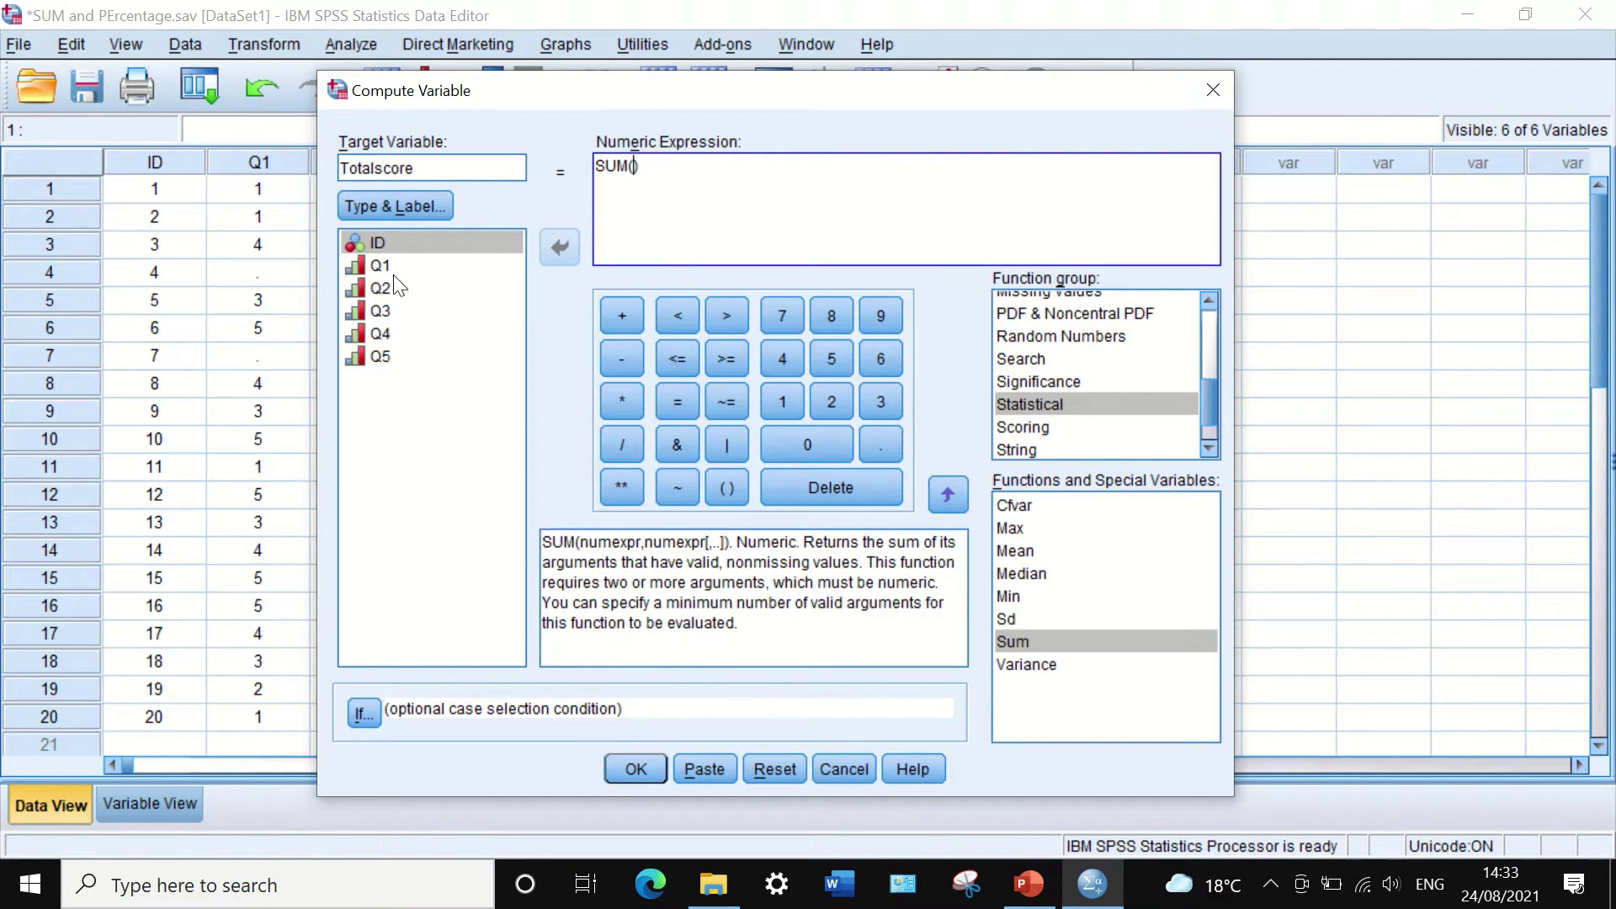
{"action": "left_click", "coordinate": [366, 264]}
{"action": "left_click", "coordinate": [544, 236]}
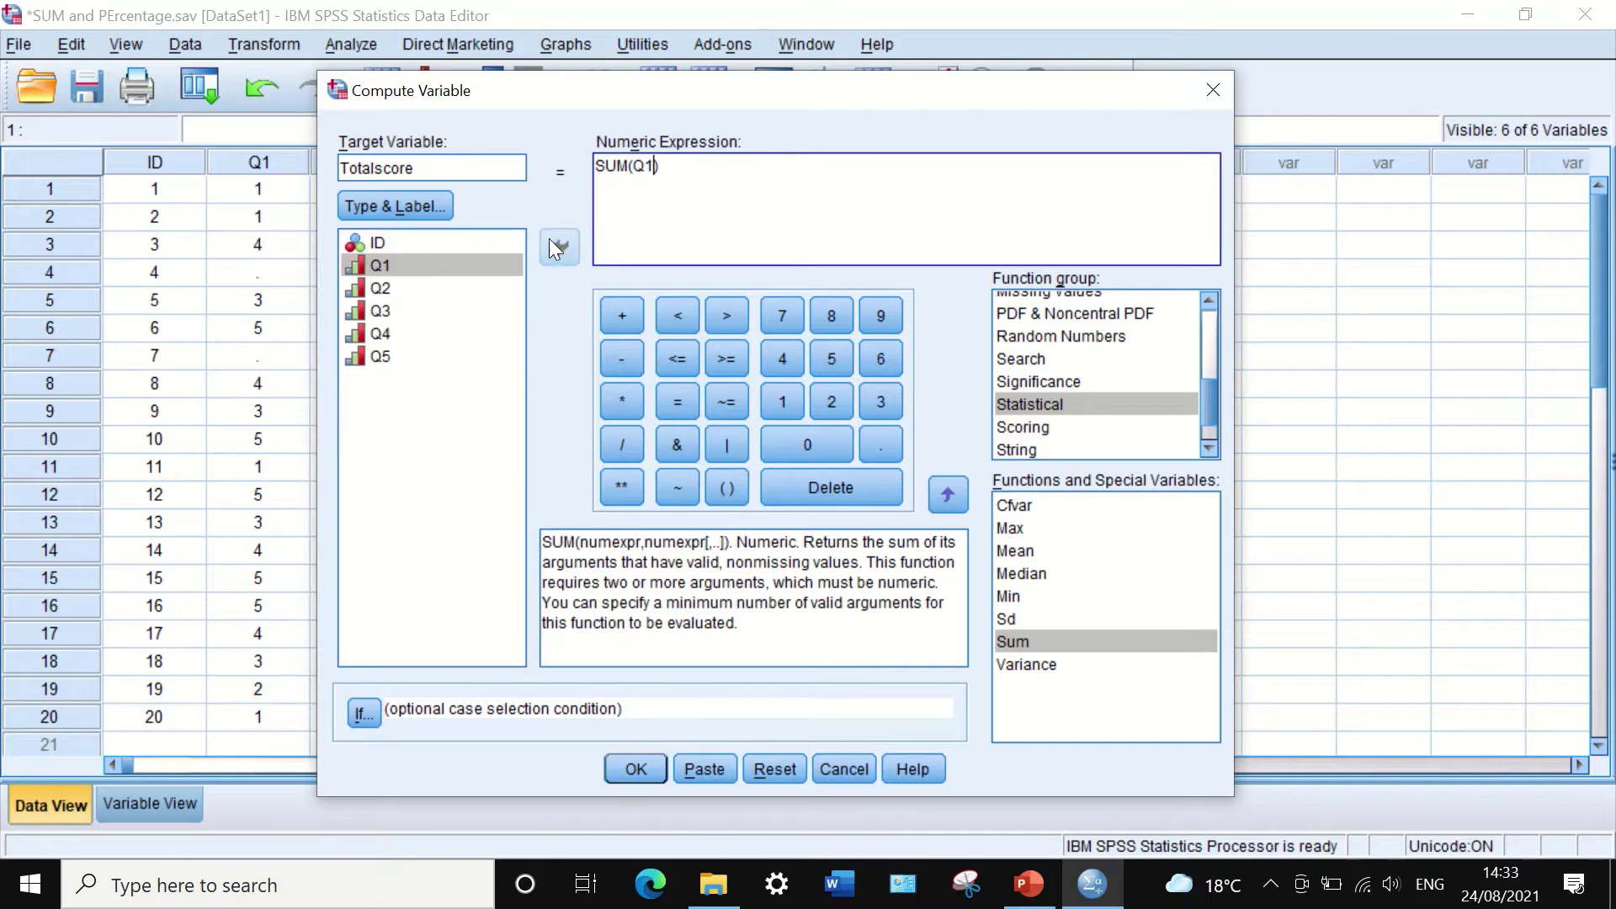
{"action": "type", "text": ","}
{"action": "left_click", "coordinate": [381, 289]}
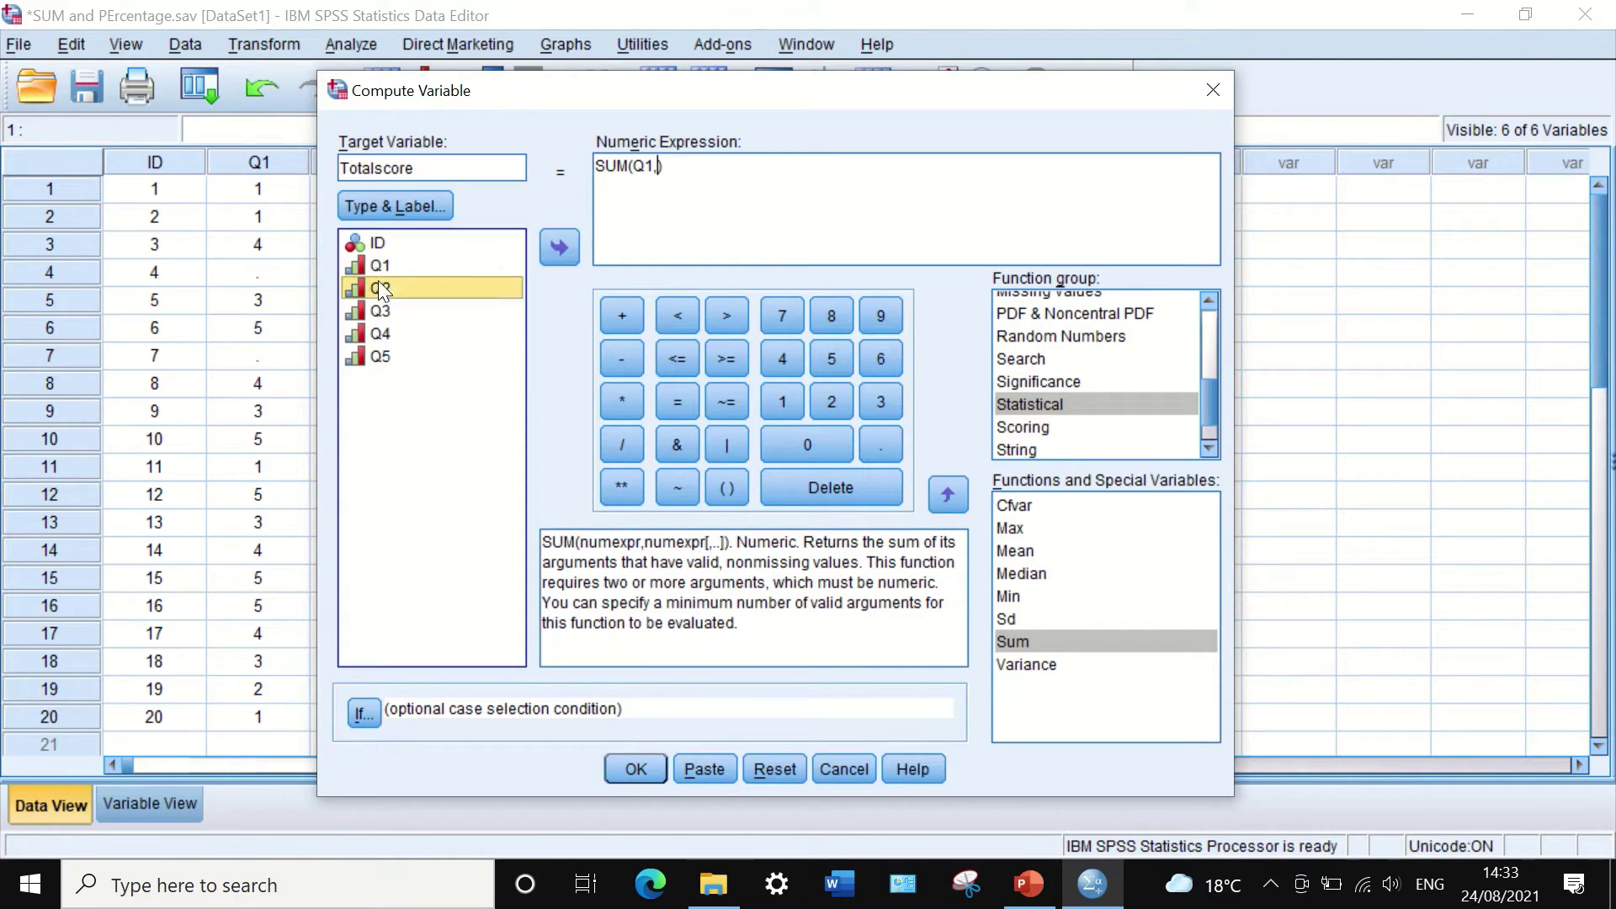
{"action": "left_click", "coordinate": [559, 247]}
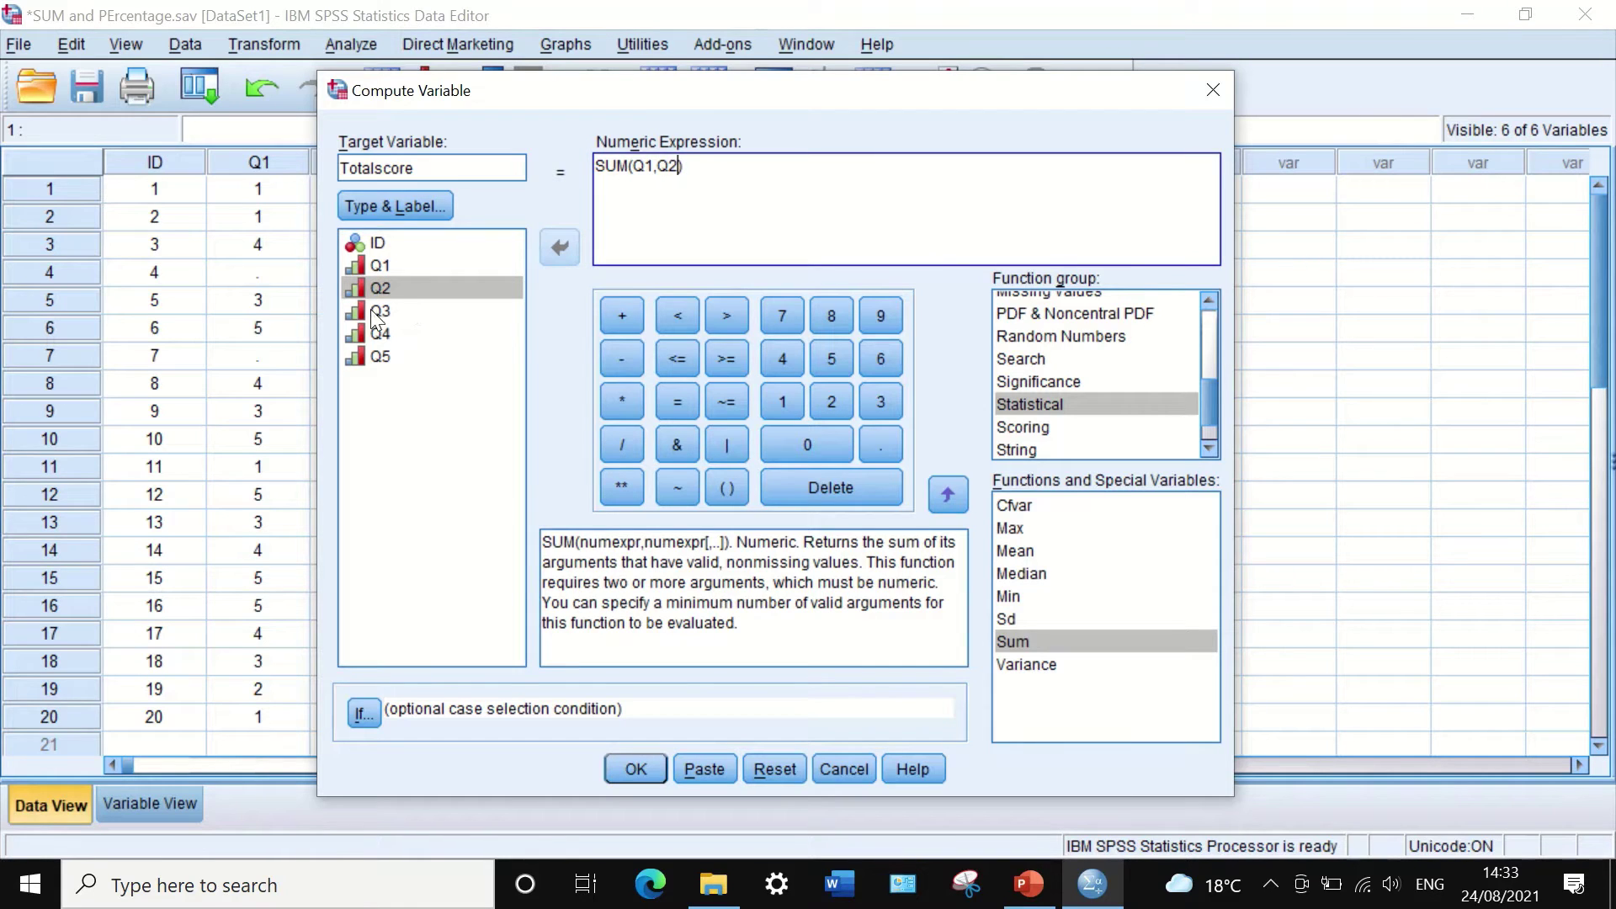
{"action": "left_click", "coordinate": [375, 311]}
{"action": "left_click", "coordinate": [557, 249]}
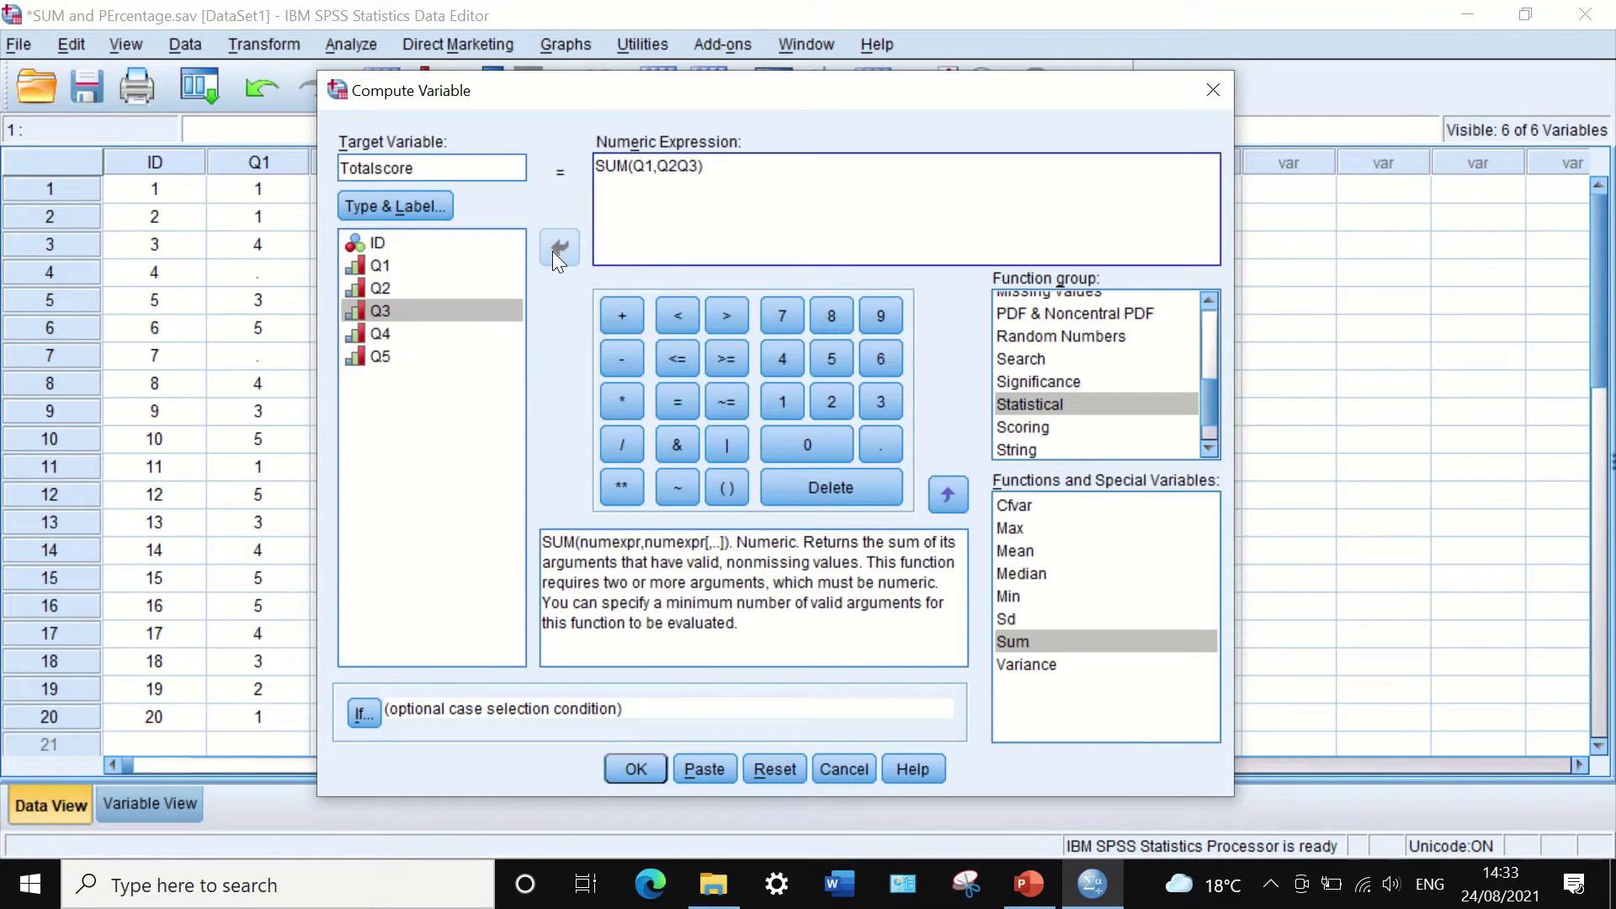
Fix the missing comma, finish SUM(Q1,Q2,Q3,Q4,Q5) and run the computation.
{"action": "key", "text": "BackSpace"}
{"action": "key", "text": "BackSpace"}
{"action": "type", "text": ","}
{"action": "left_click", "coordinate": [446, 310]}
{"action": "left_click", "coordinate": [563, 245]}
{"action": "type", "text": ","}
{"action": "left_click", "coordinate": [402, 337]}
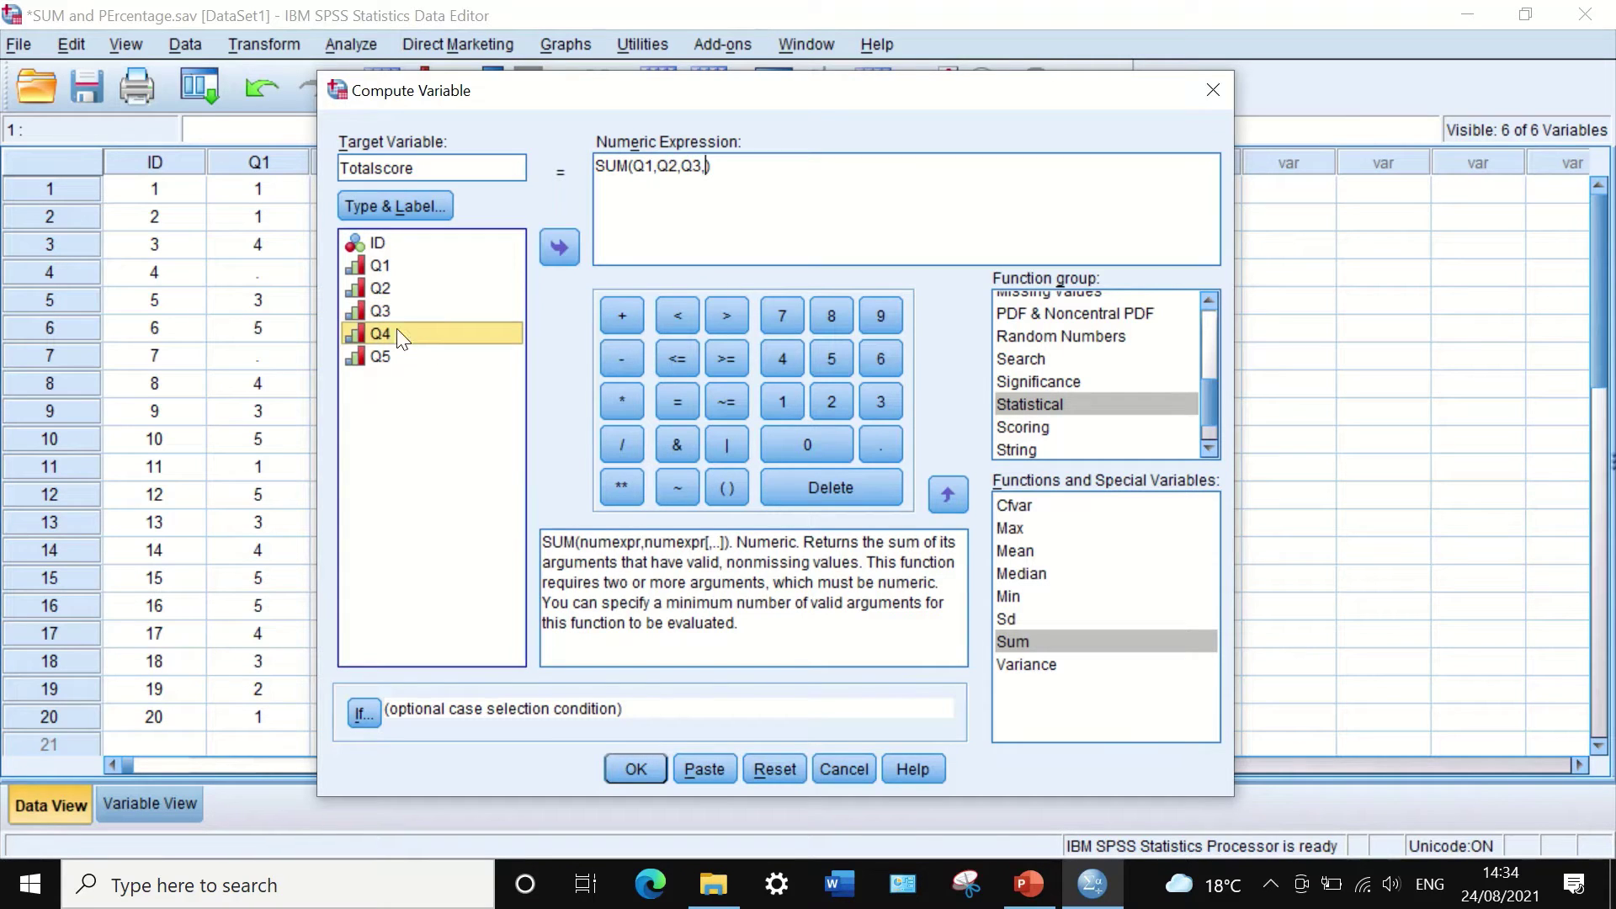
{"action": "left_click", "coordinate": [558, 248]}
{"action": "type", "text": ","}
{"action": "left_click", "coordinate": [385, 355]}
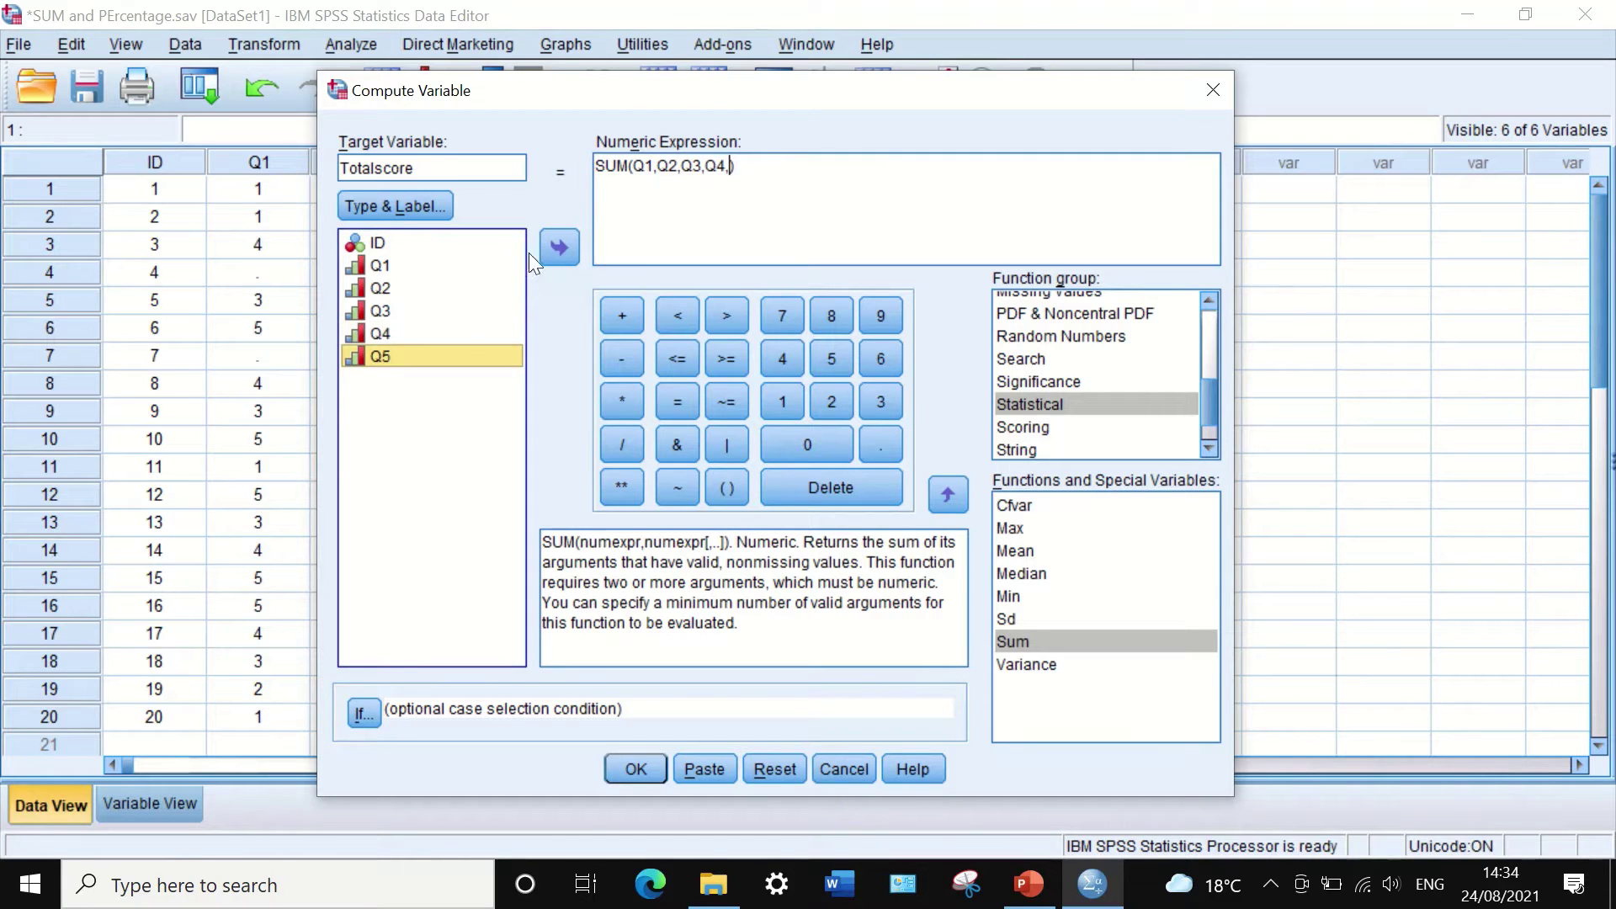
{"action": "left_click", "coordinate": [553, 246]}
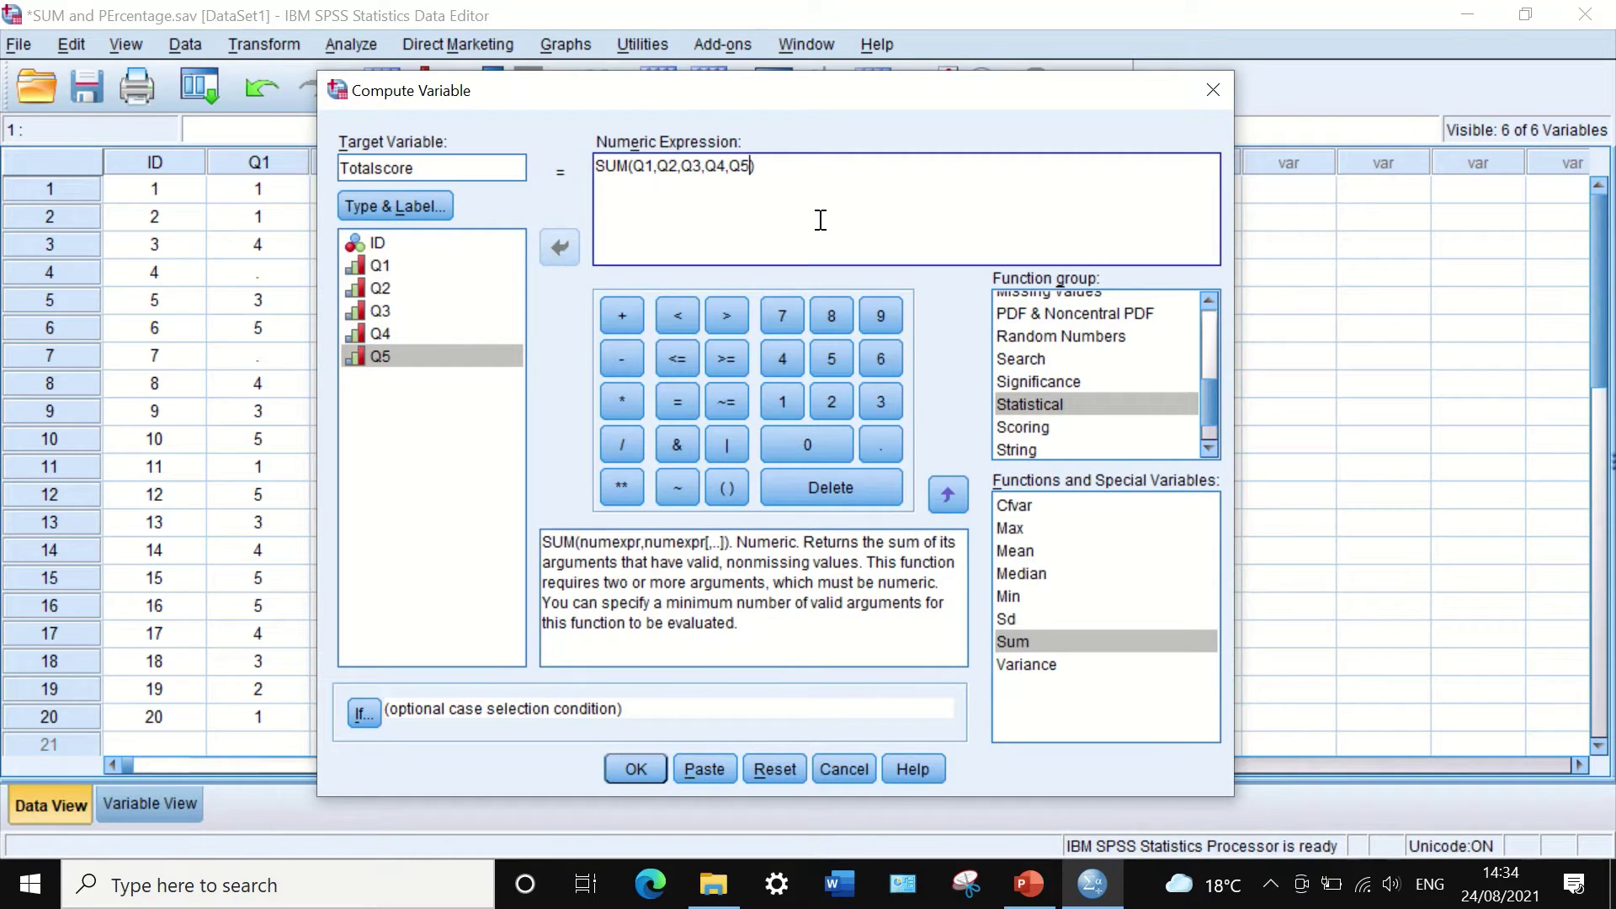
{"action": "left_click_drag", "start_coordinate": [815, 101], "coordinate": [770, 115]}
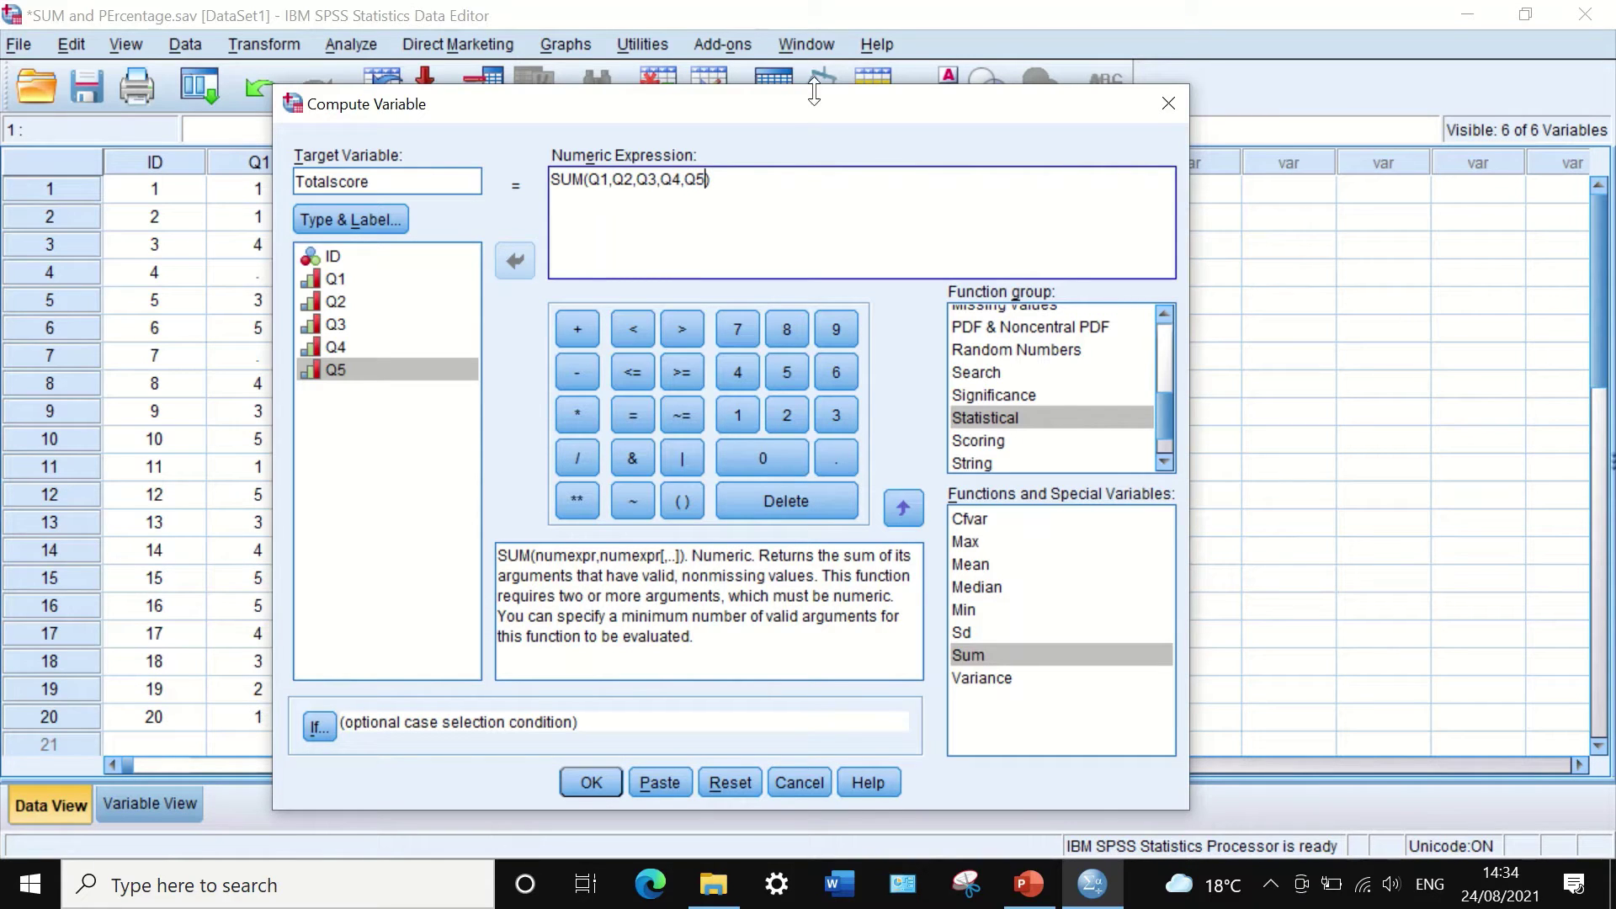
{"action": "left_click_drag", "start_coordinate": [825, 105], "coordinate": [1021, 35]}
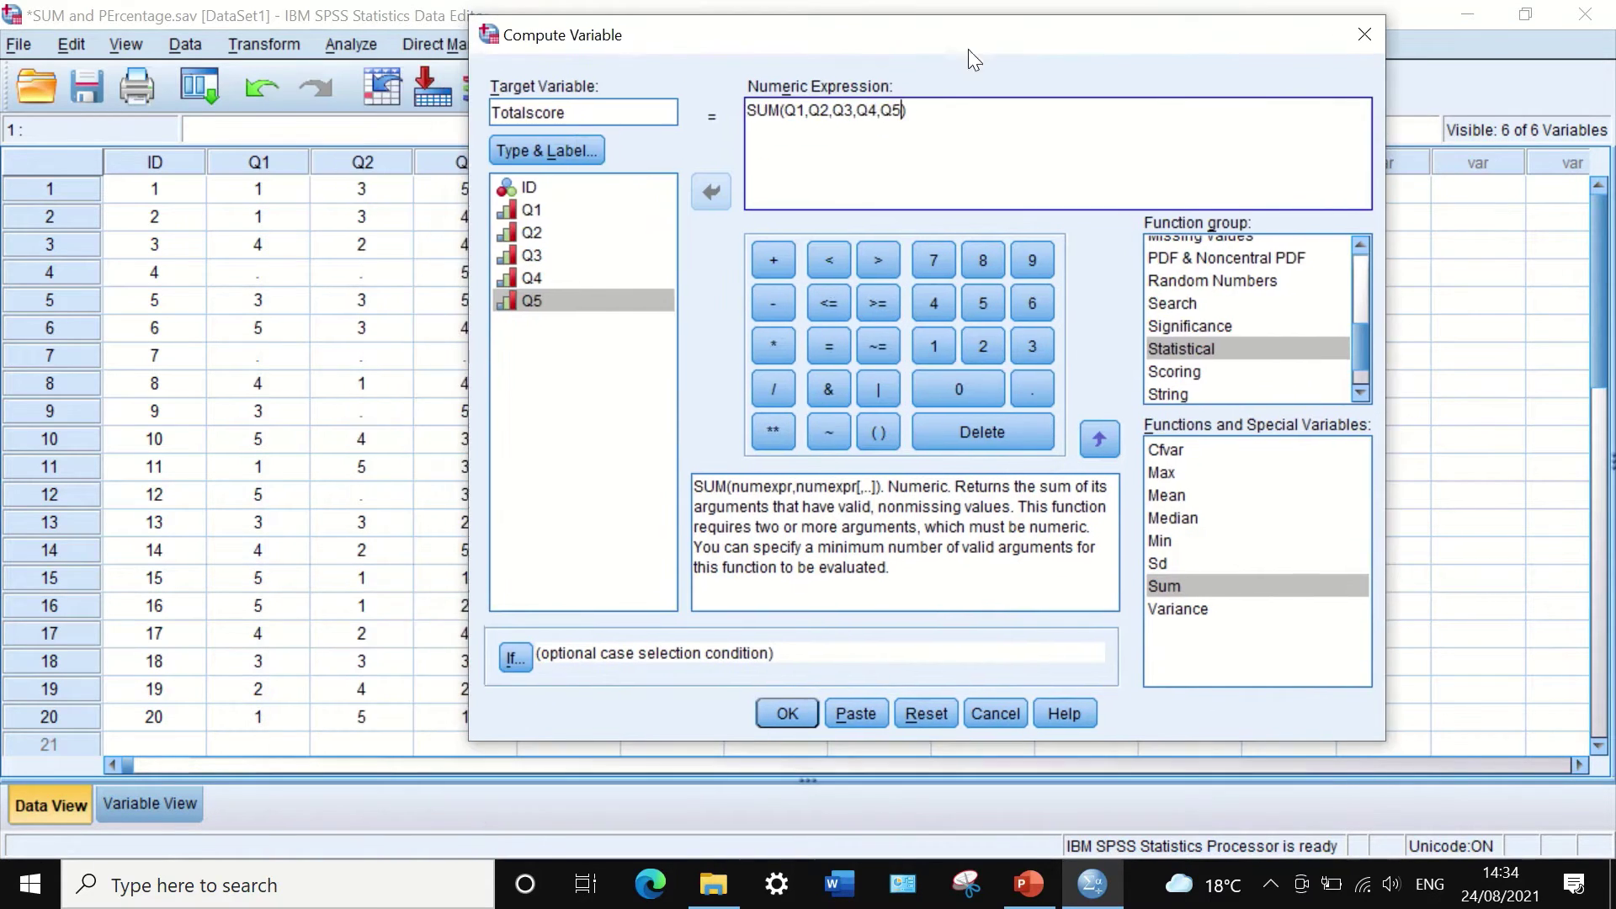
{"action": "left_click", "coordinate": [782, 713]}
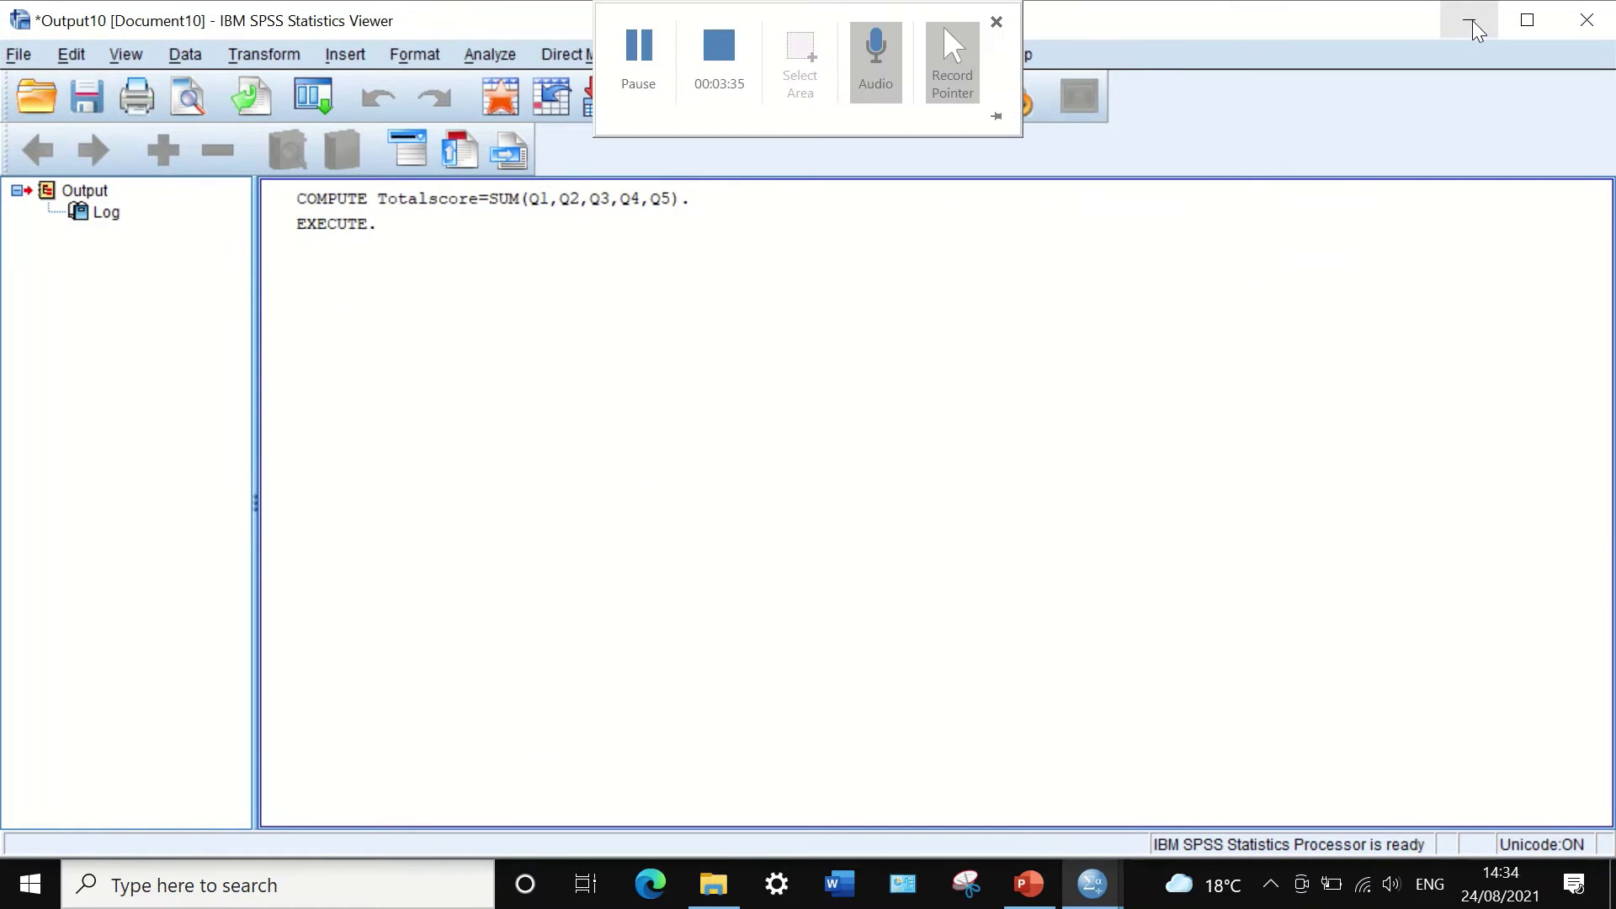
Minimize the Output Viewer to view the filled Totalscore column in the data grid.
{"action": "left_click", "coordinate": [1472, 20]}
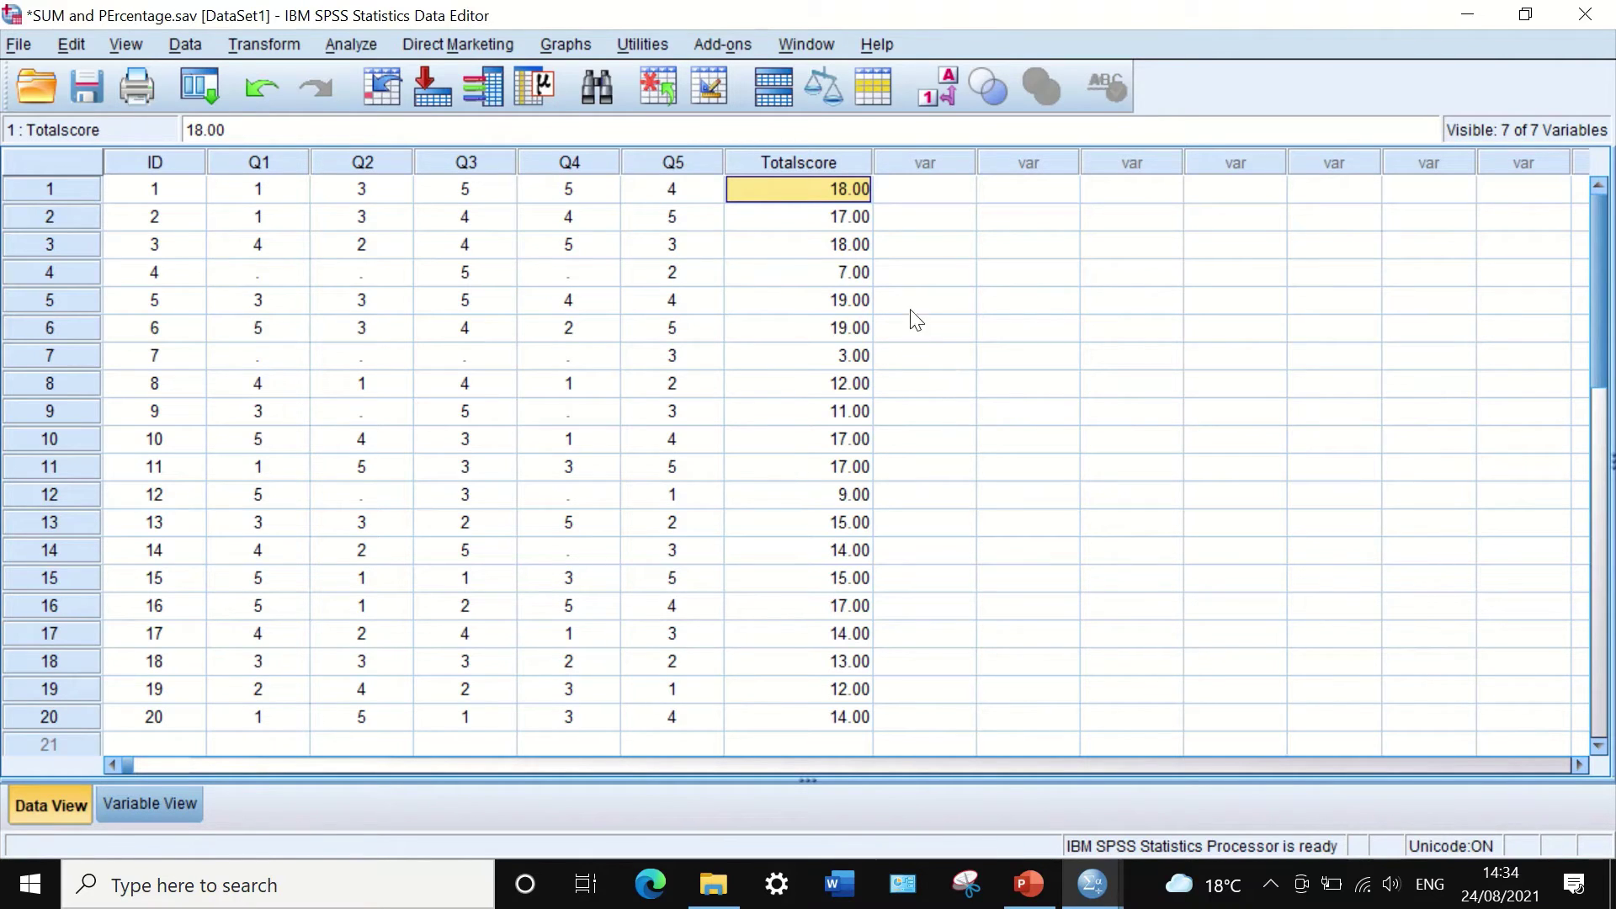
{"action": "left_click", "coordinate": [902, 271]}
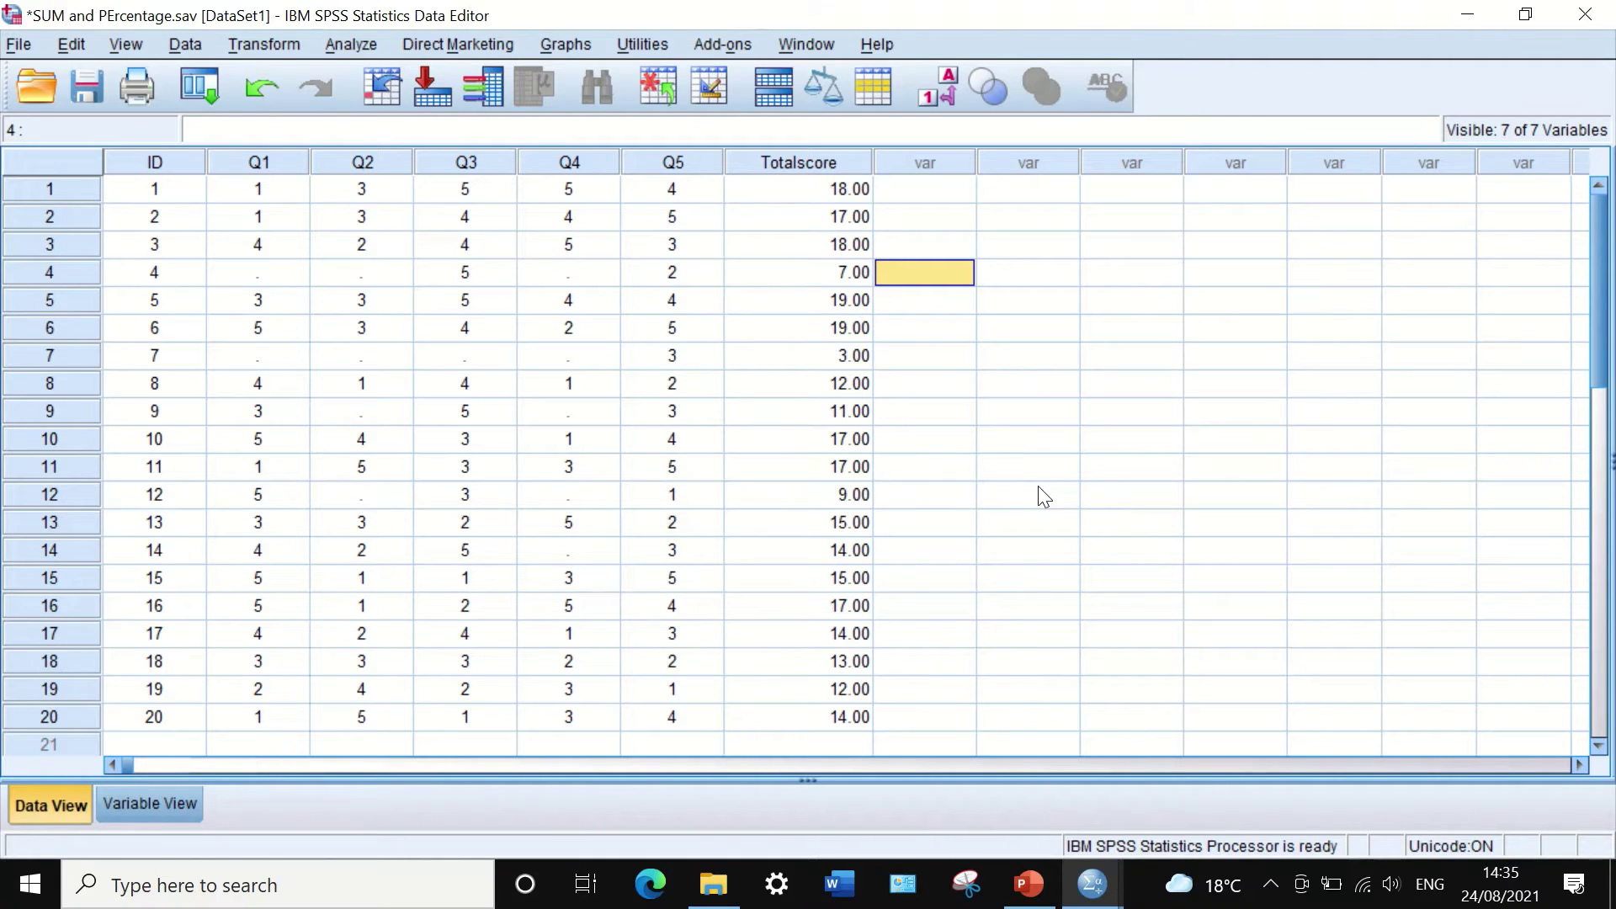
{"action": "left_click", "coordinate": [272, 44]}
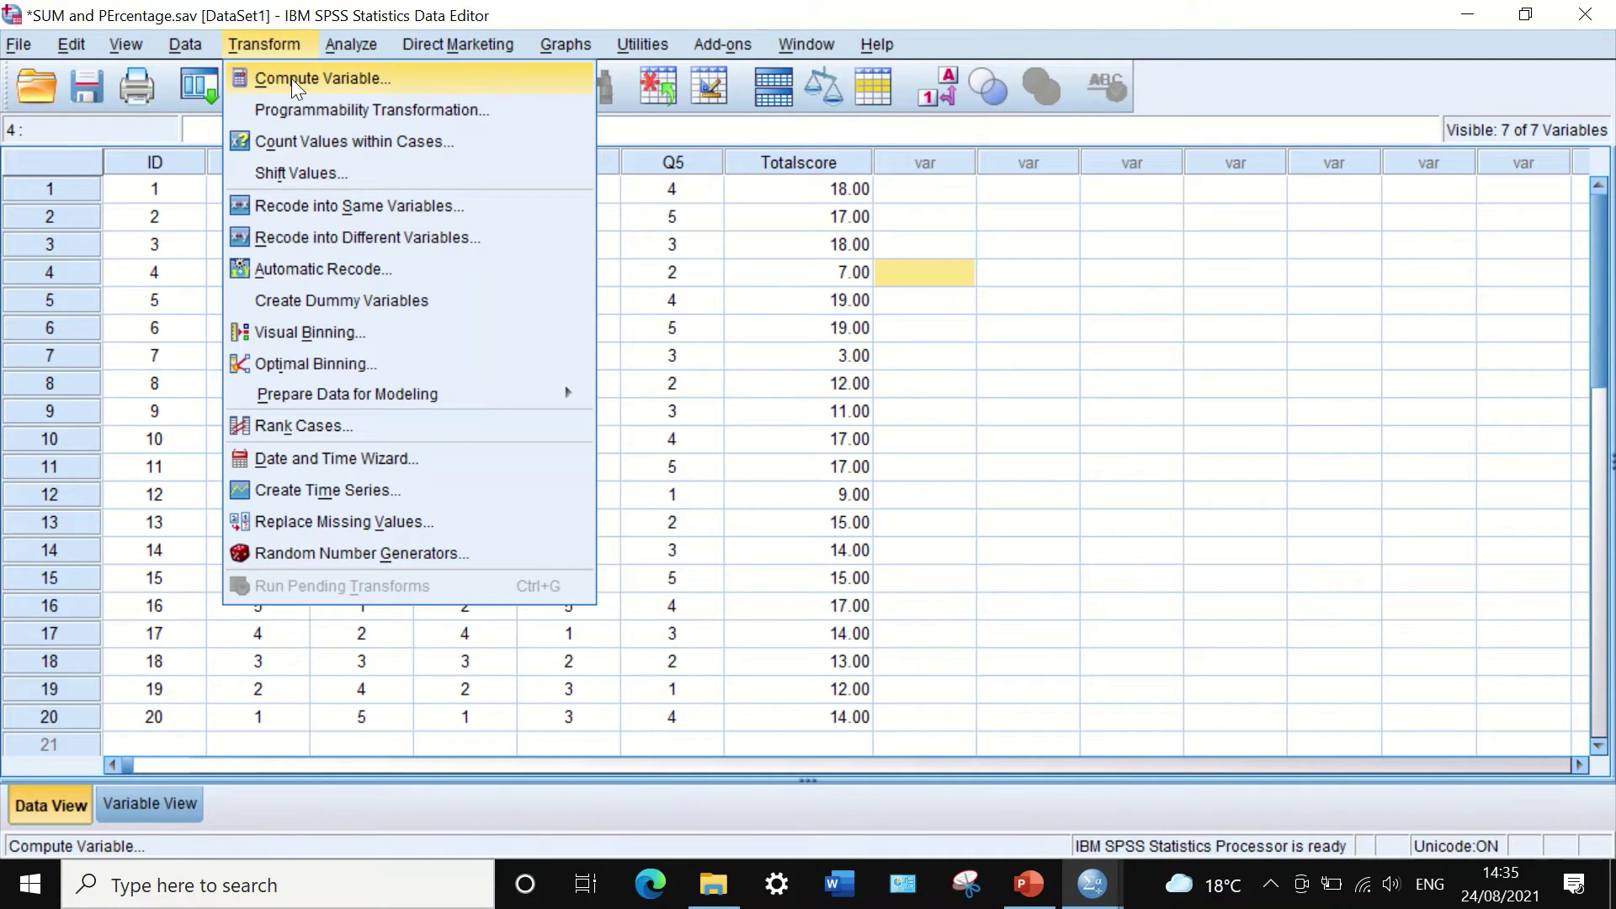
Recompute with target SUM5 and expression SUM.5(Q1,Q2,Q3,Q4,Q5).
{"action": "left_click", "coordinate": [291, 78]}
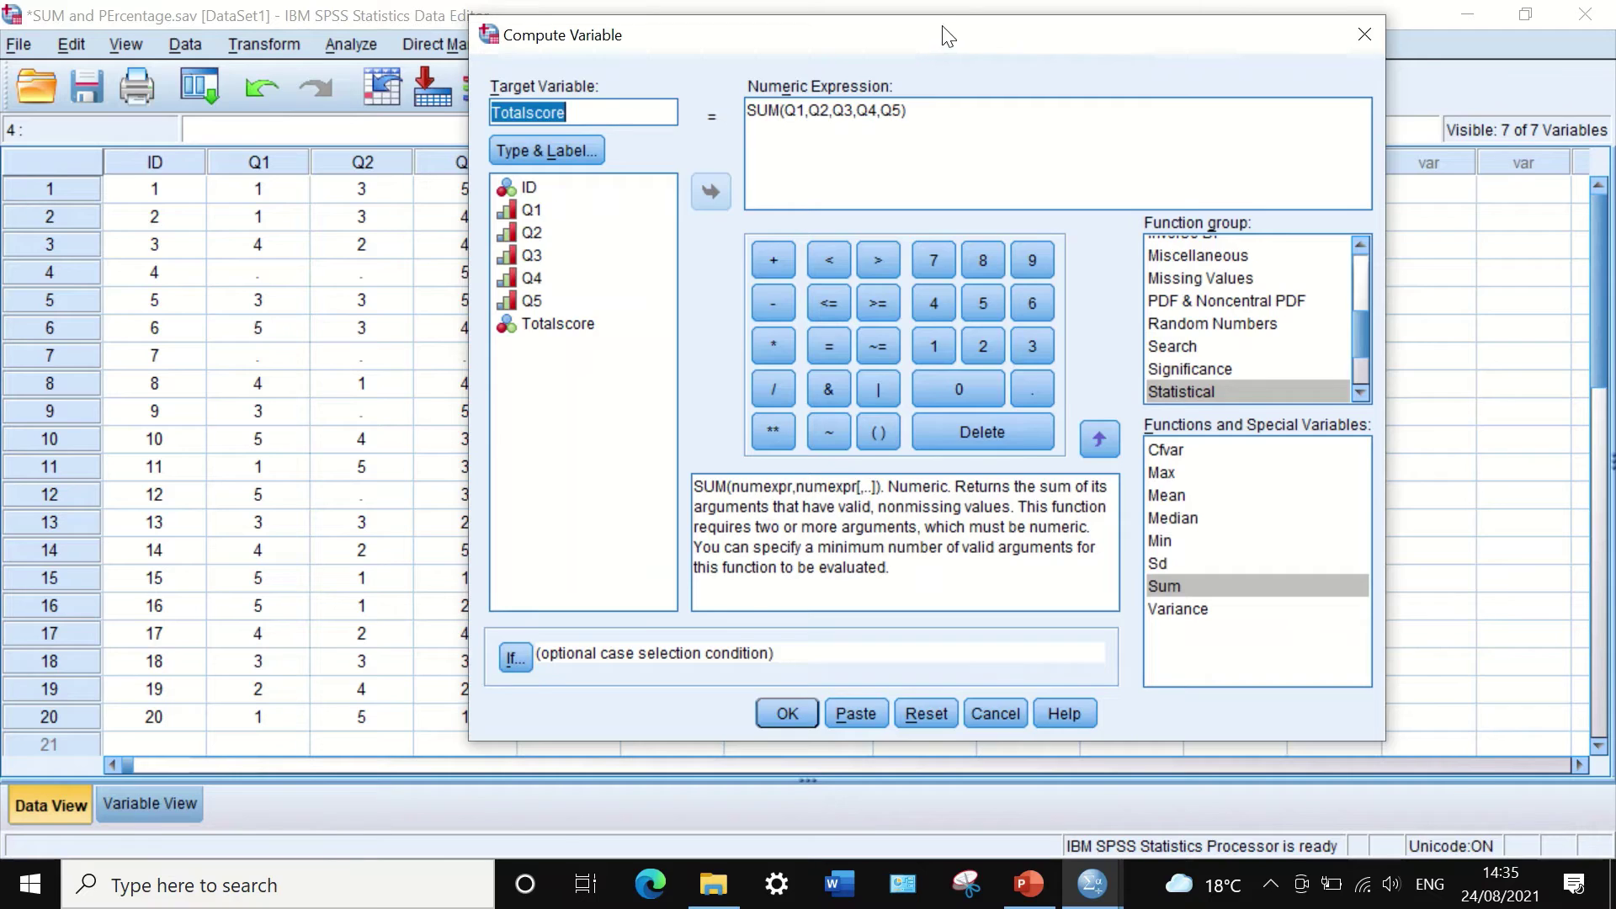
{"action": "left_click_drag", "start_coordinate": [949, 36], "coordinate": [1020, 126]}
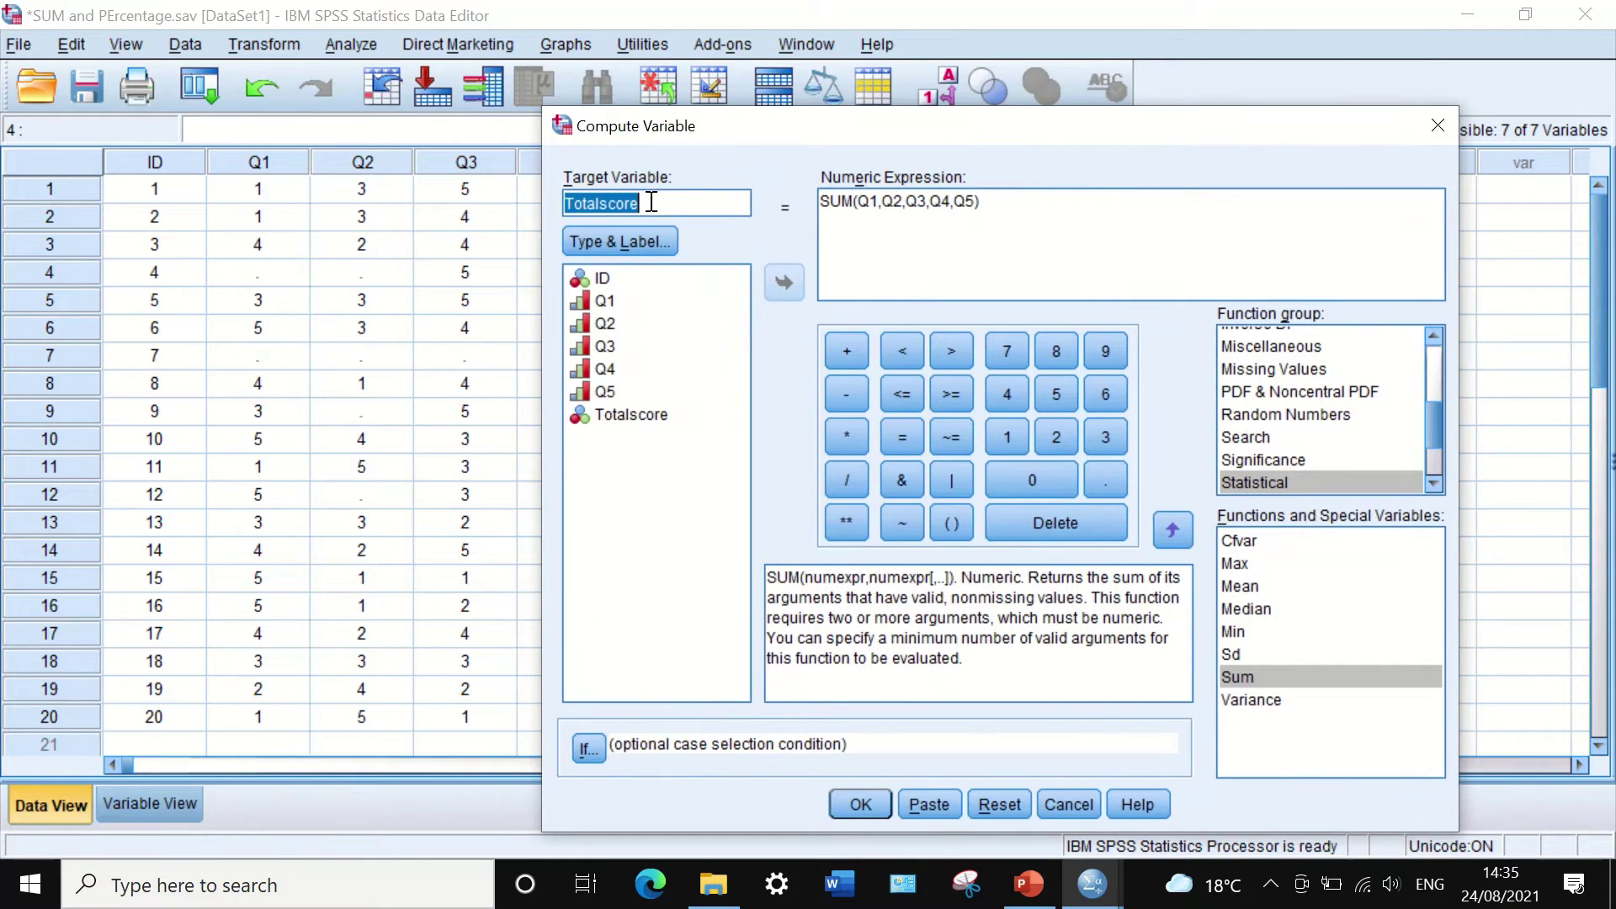
{"action": "left_click_drag", "start_coordinate": [665, 203], "coordinate": [531, 212]}
{"action": "key", "text": "BackSpace"}
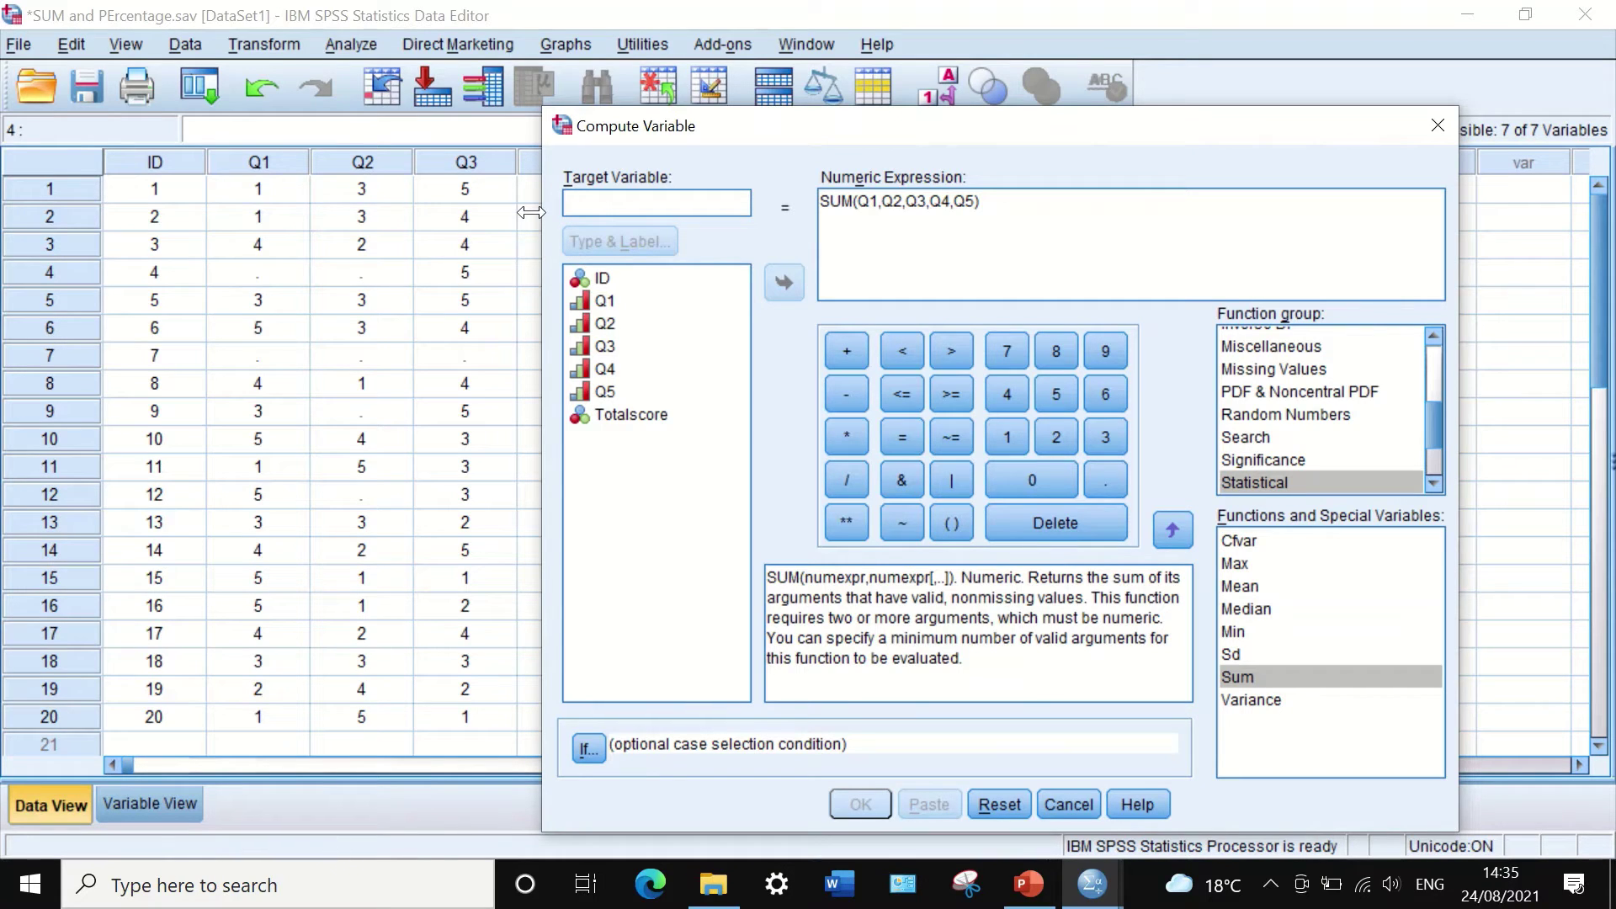
{"action": "type", "text": "SUM"}
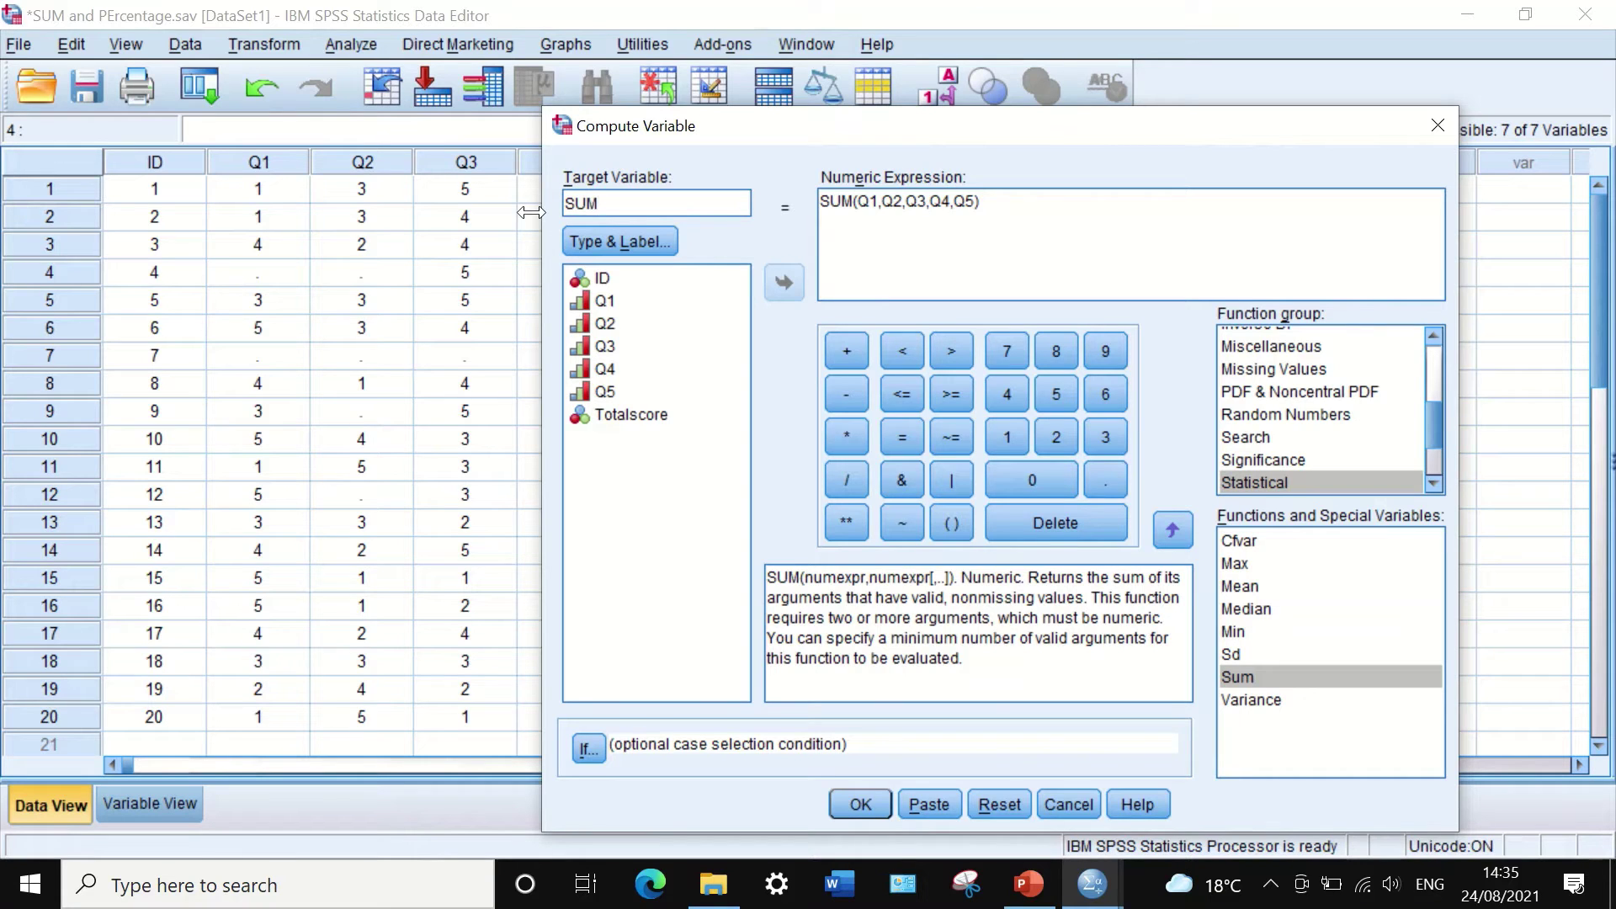
{"action": "type", "text": "5"}
{"action": "left_click", "coordinate": [856, 205]}
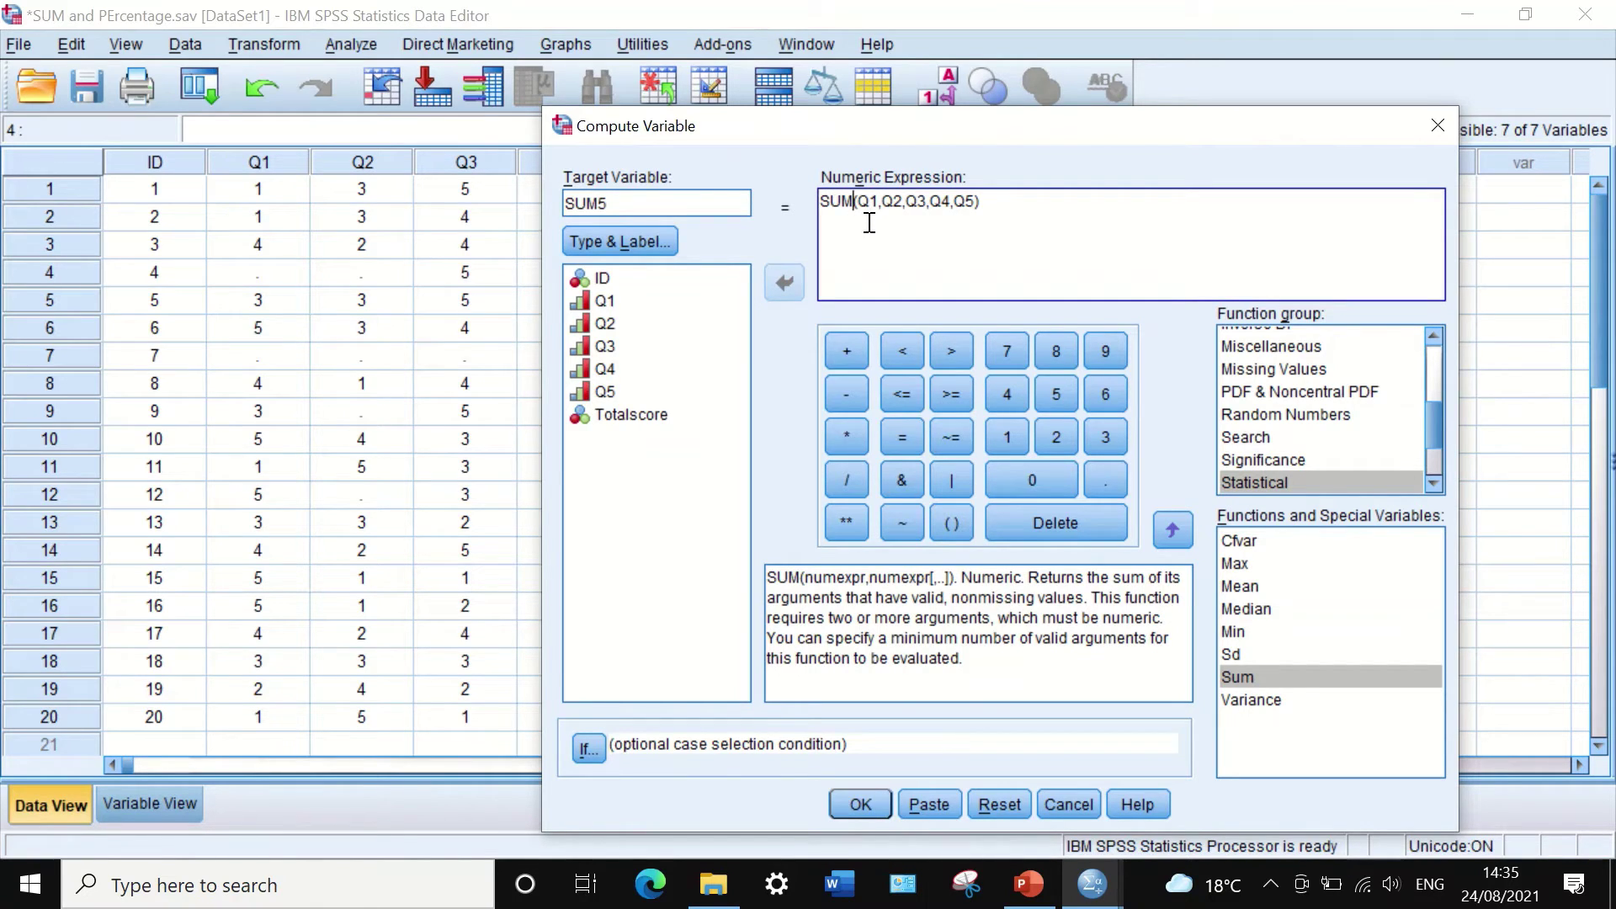
{"action": "type", "text": ".5"}
{"action": "left_click", "coordinate": [856, 200]}
{"action": "key", "text": "BackSpace"}
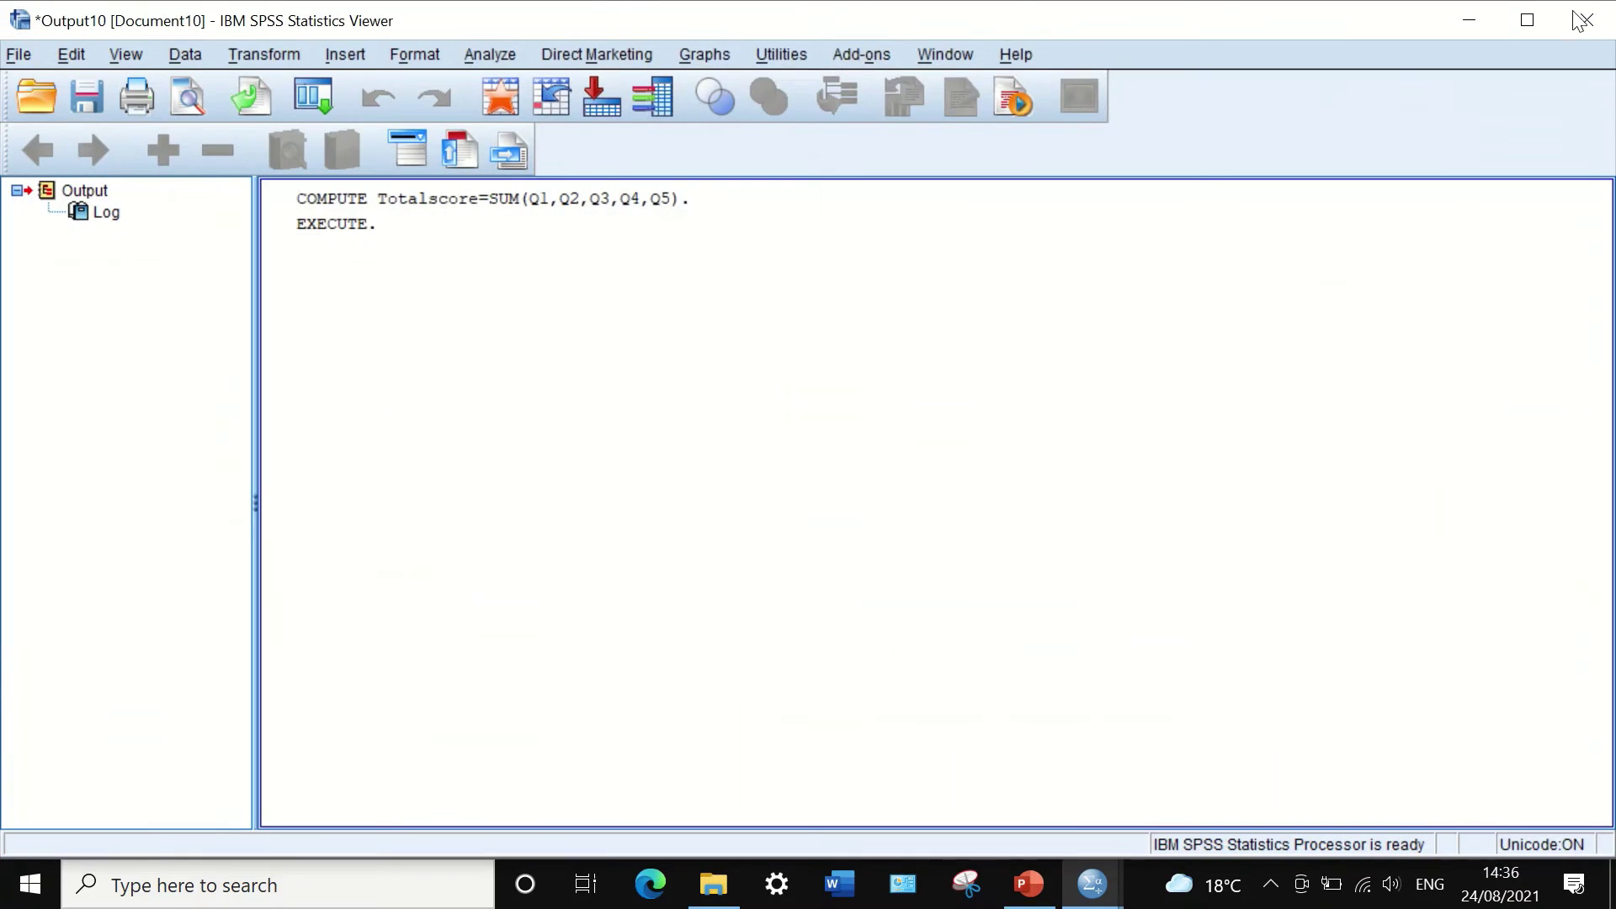
Minimize the Output Viewer and inspect the SUM5 column in the data grid.
{"action": "left_click", "coordinate": [1469, 20]}
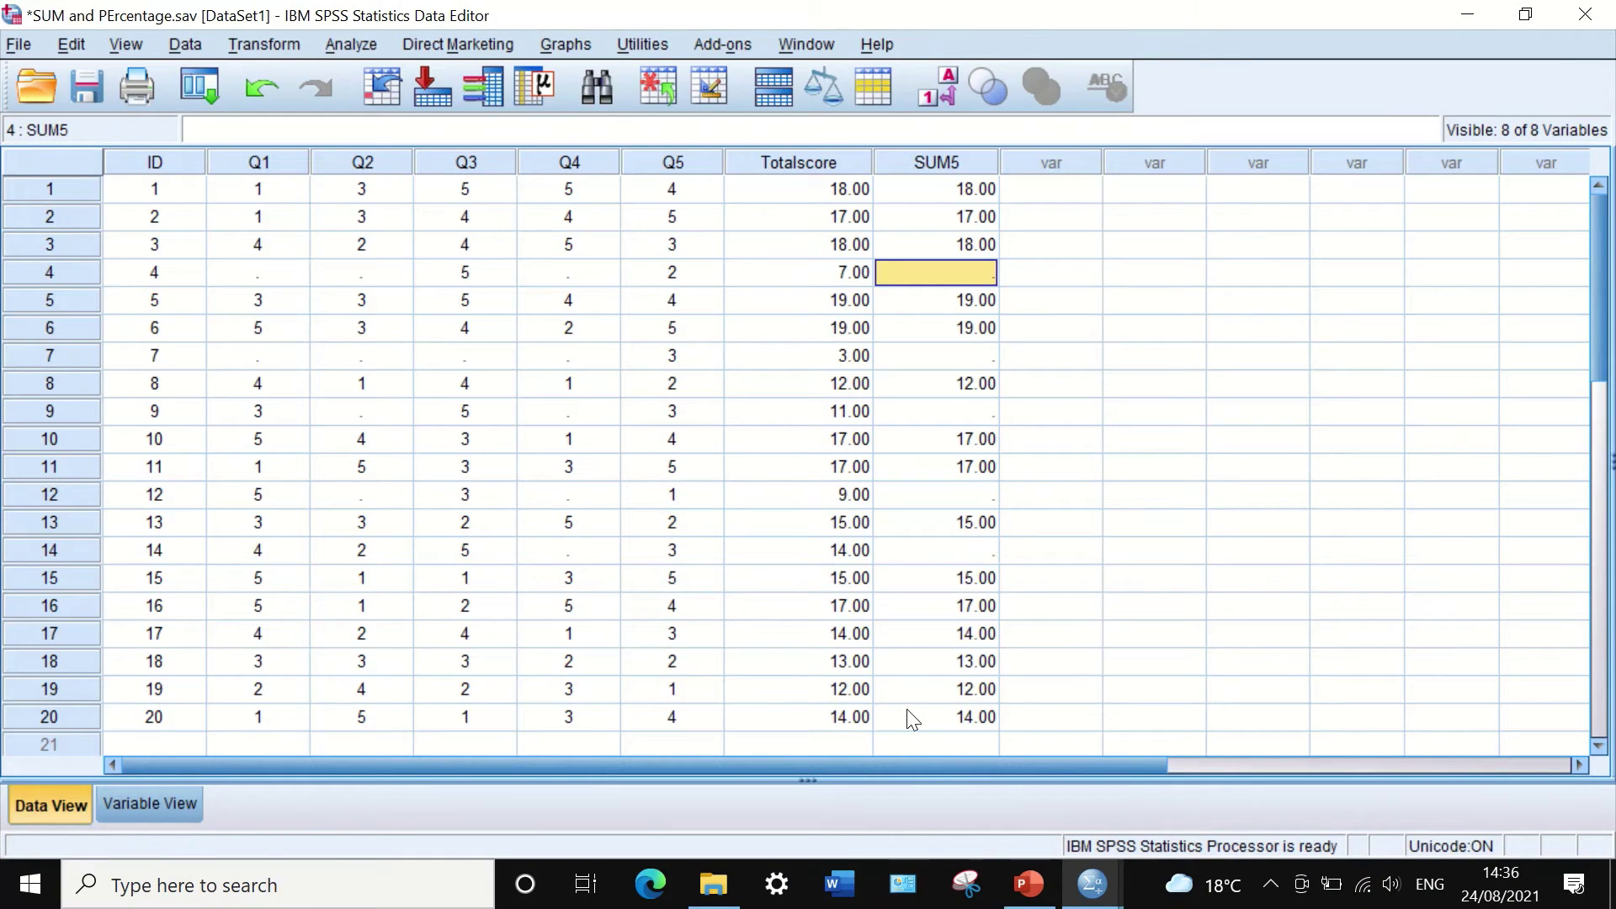
{"action": "left_click", "coordinate": [1061, 219]}
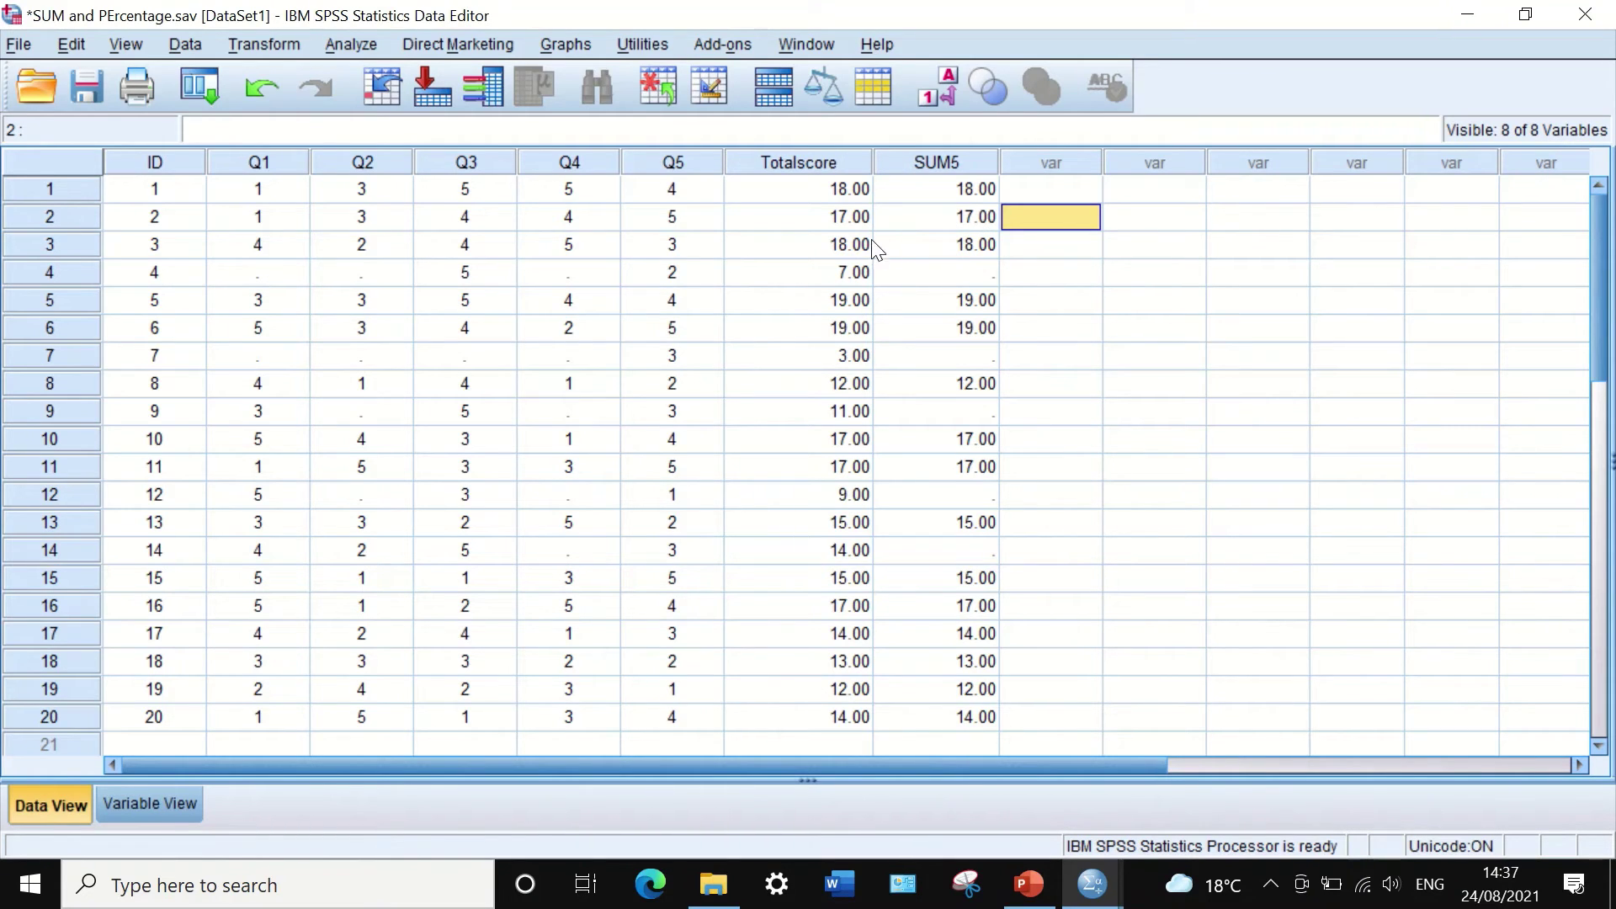
Compute SUM4 as SUM.4(Q1,Q2,Q3,Q4,Q5) and check the new column in the data grid.
{"action": "left_click", "coordinate": [258, 37]}
{"action": "left_click", "coordinate": [271, 78]}
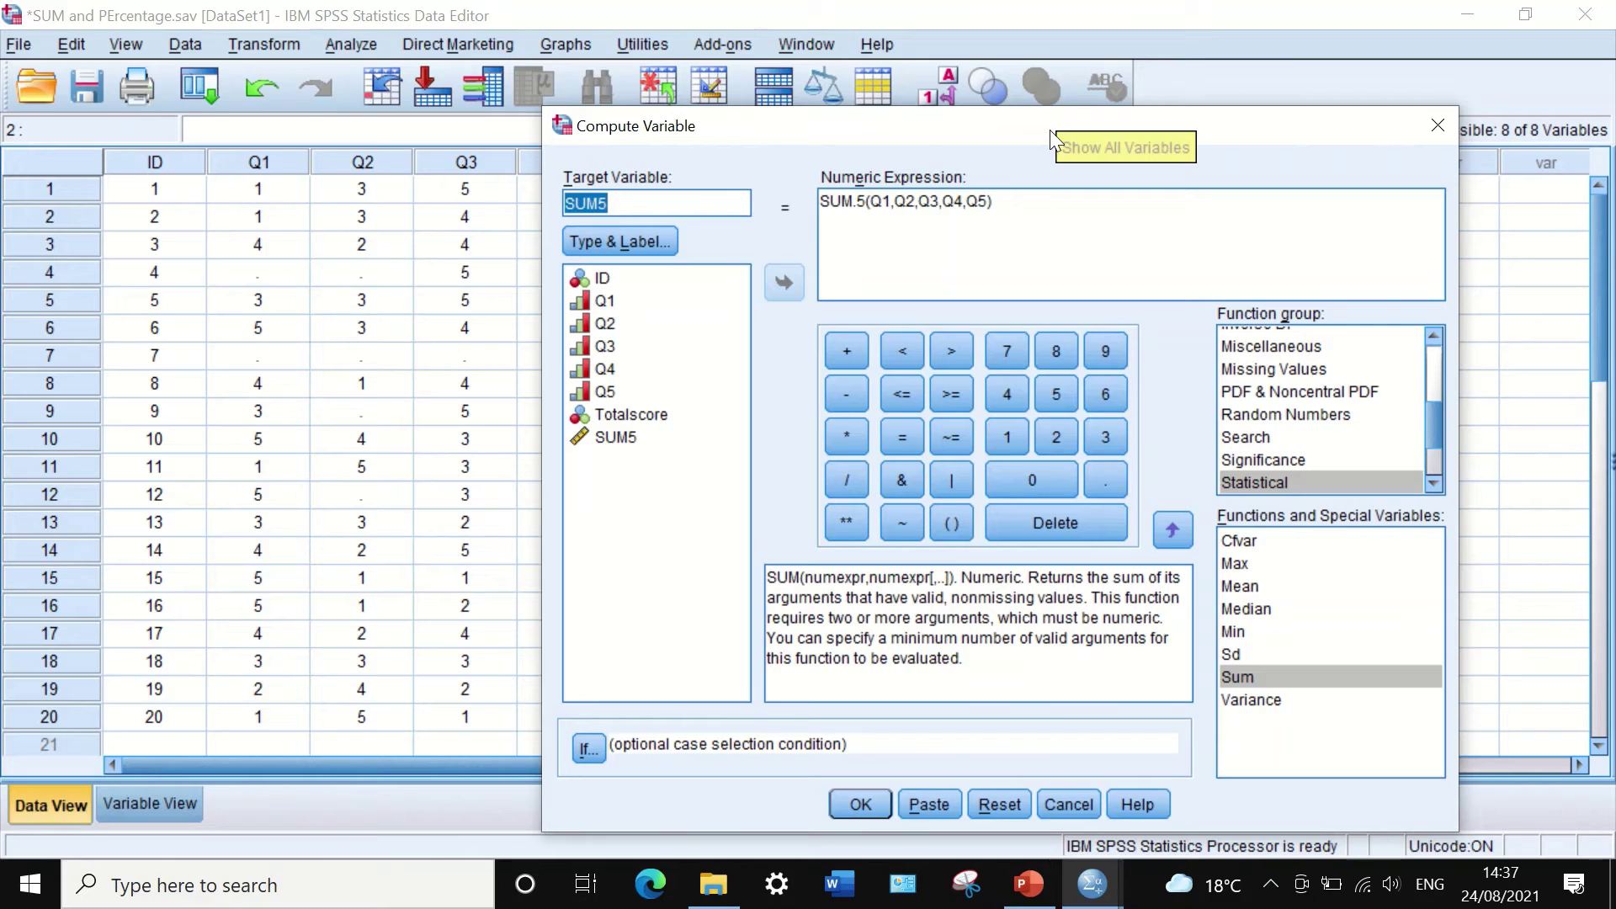
{"action": "left_click_drag", "start_coordinate": [653, 198], "coordinate": [605, 207]}
{"action": "key", "text": "BackSpace"}
{"action": "type", "text": "4"}
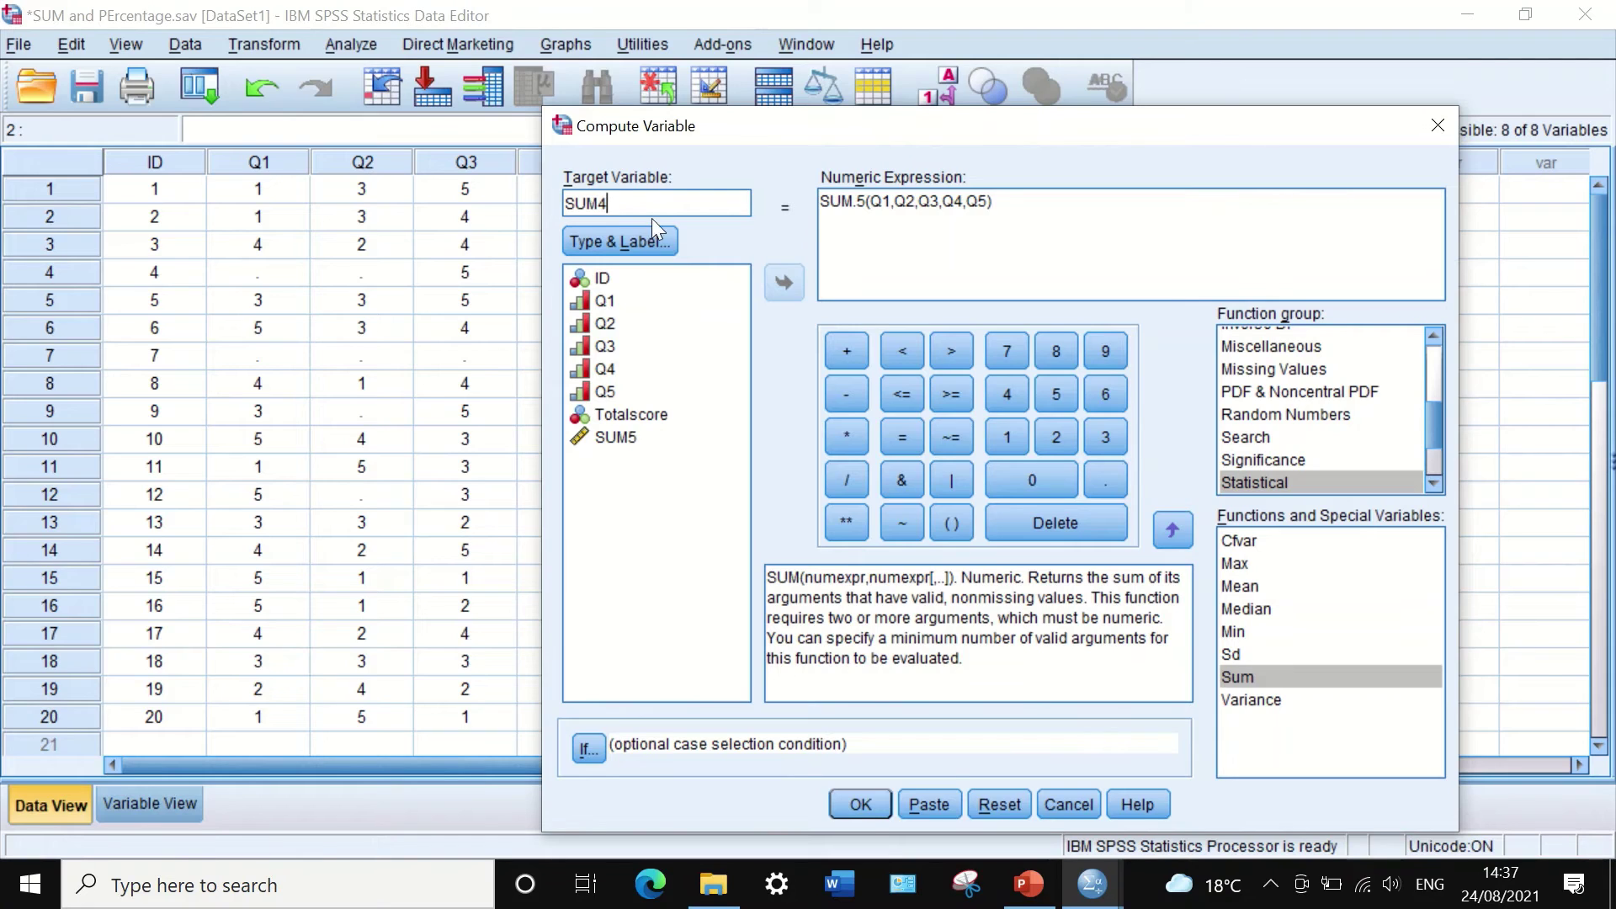
{"action": "left_click", "coordinate": [863, 206]}
{"action": "left_click_drag", "start_coordinate": [863, 206], "coordinate": [867, 210]}
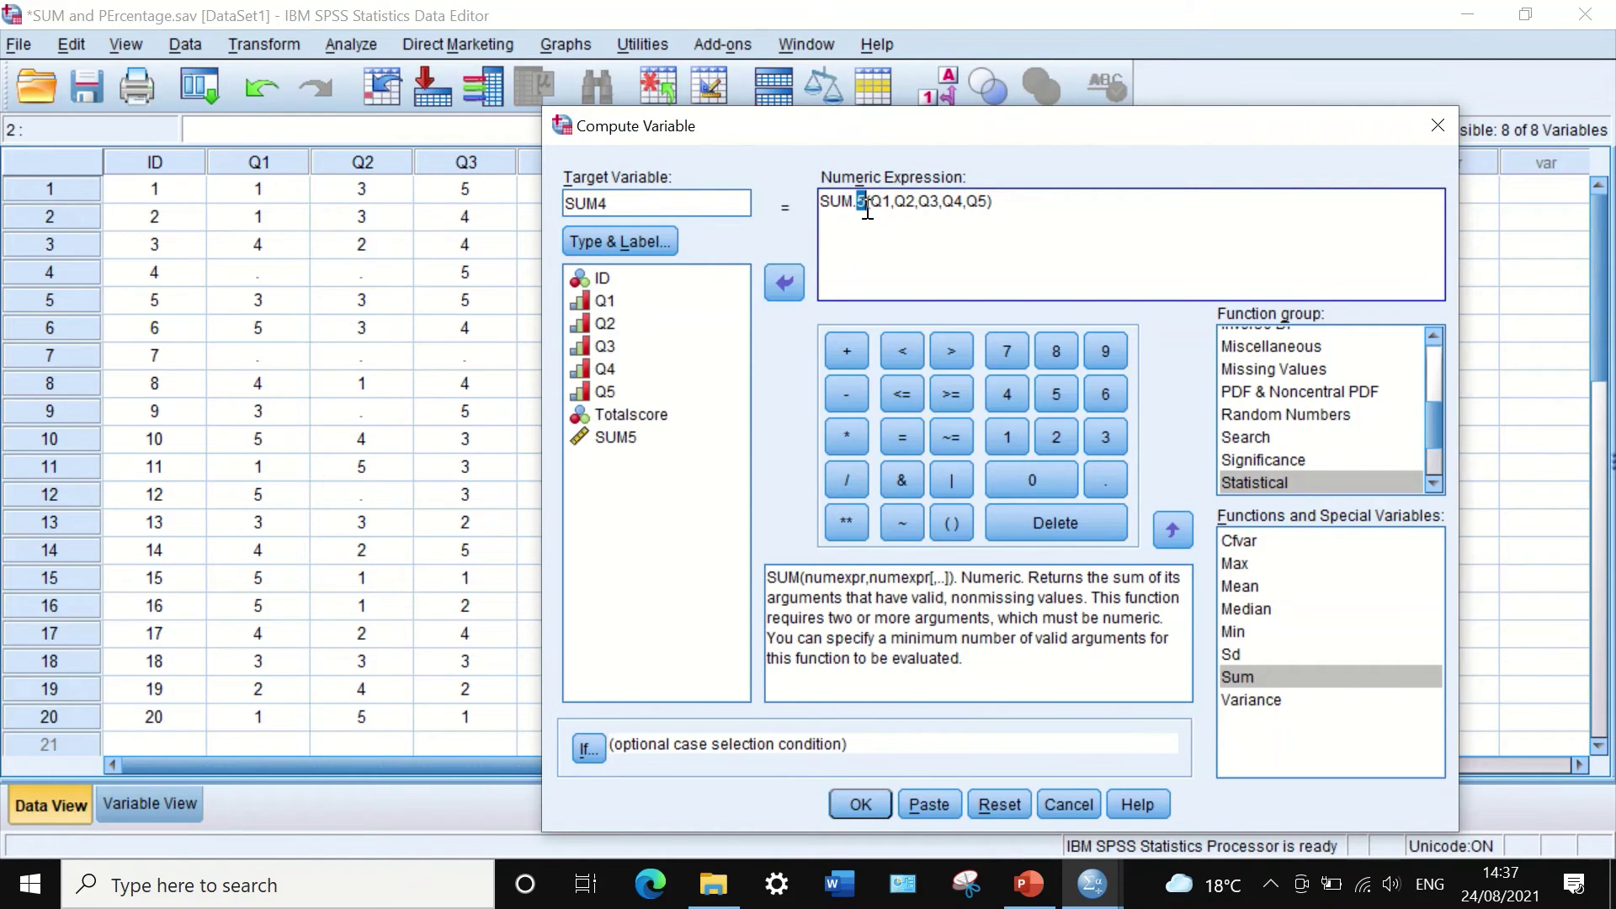
{"action": "type", "text": "4"}
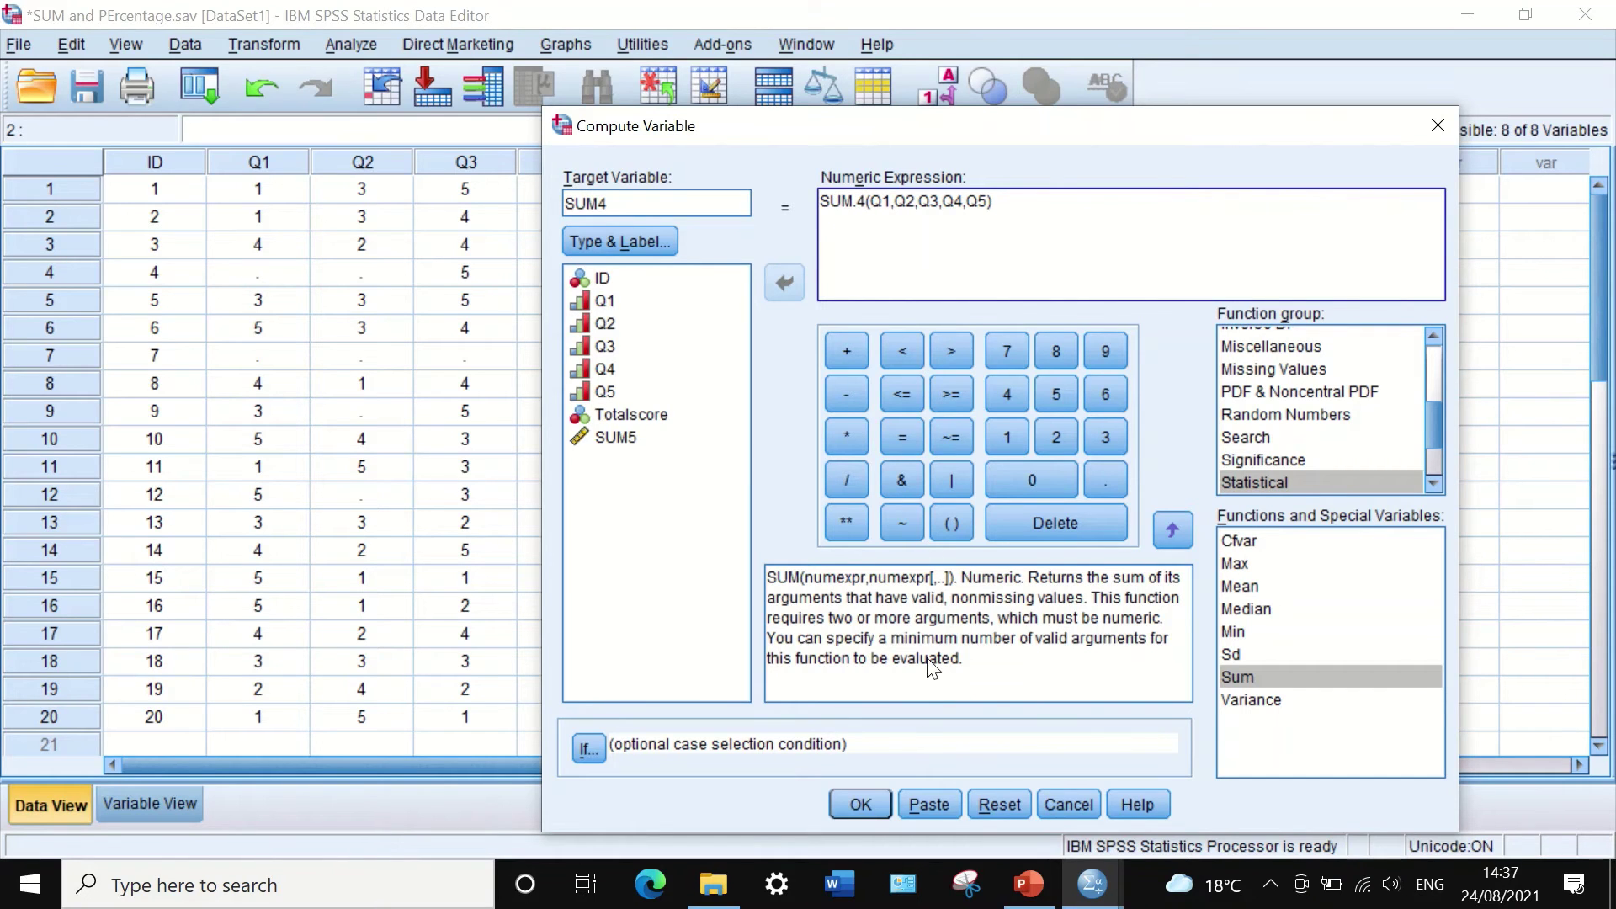
{"action": "left_click", "coordinate": [860, 804]}
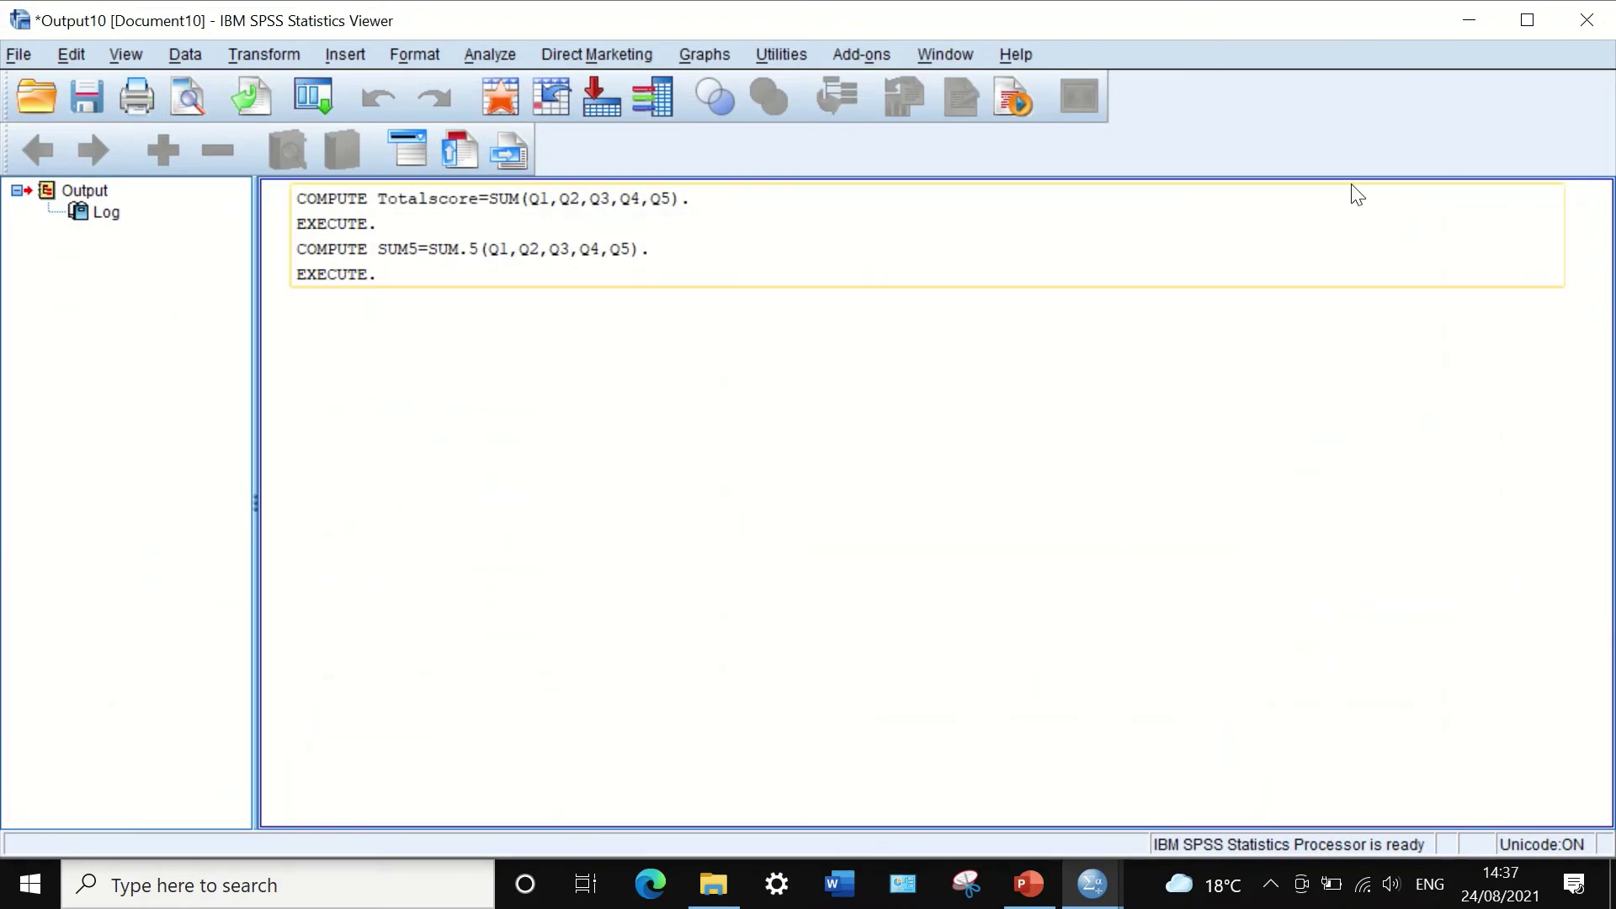
{"action": "left_click", "coordinate": [1459, 22]}
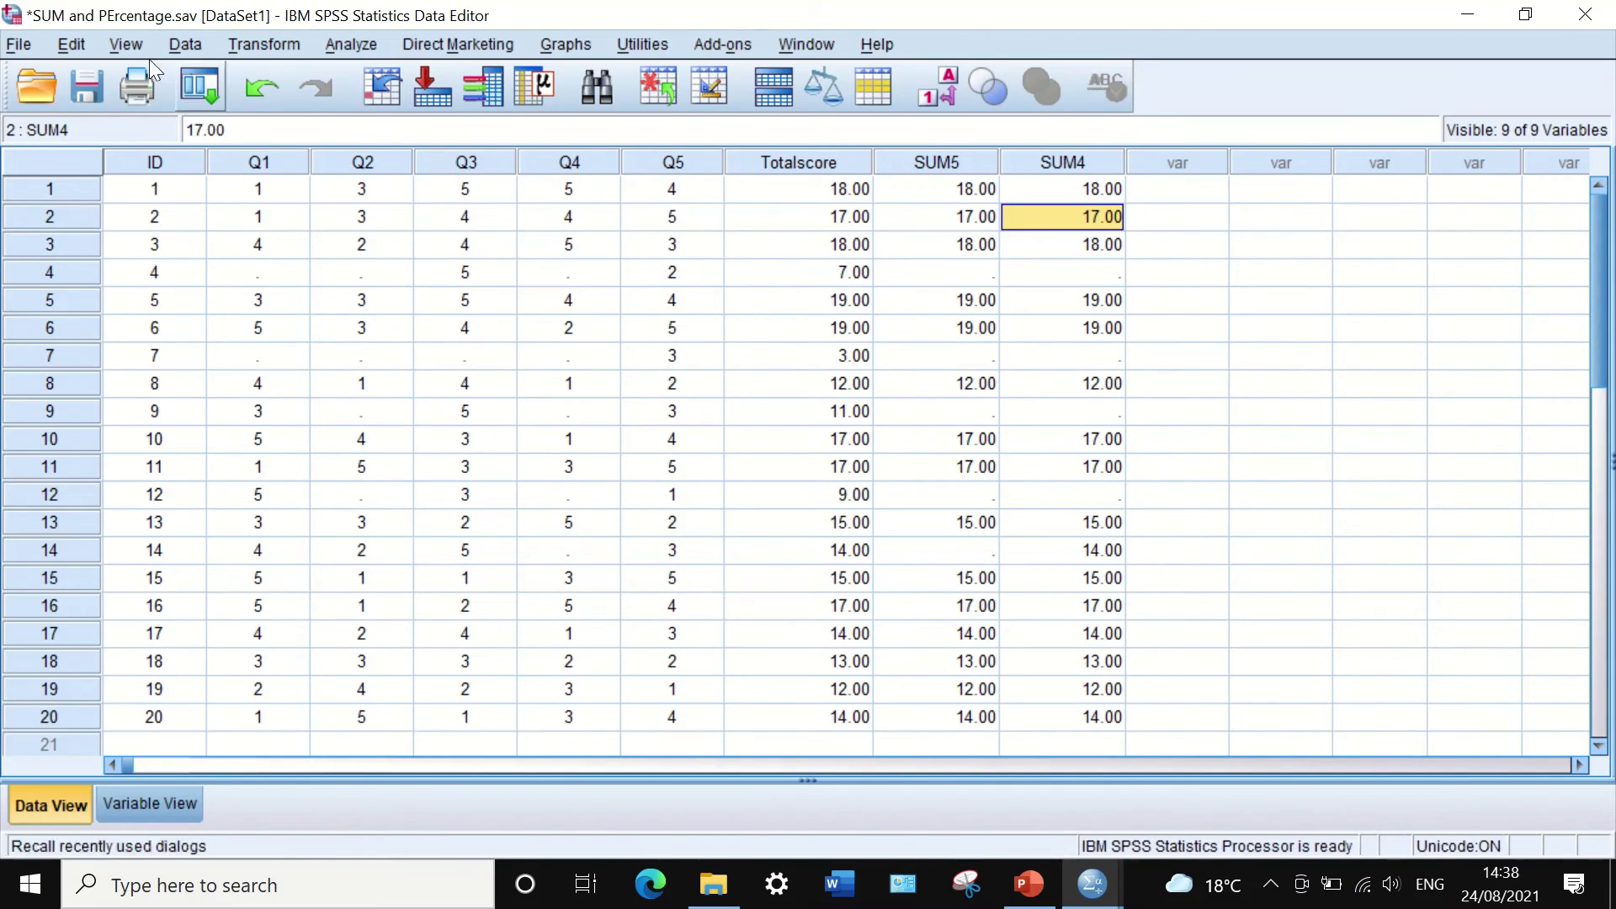
Compute SUM3 as SUM.3(Q1,Q2,Q3,Q4,Q5) and view the new column in the data grid.
{"action": "left_click", "coordinate": [268, 44]}
{"action": "left_click", "coordinate": [281, 77]}
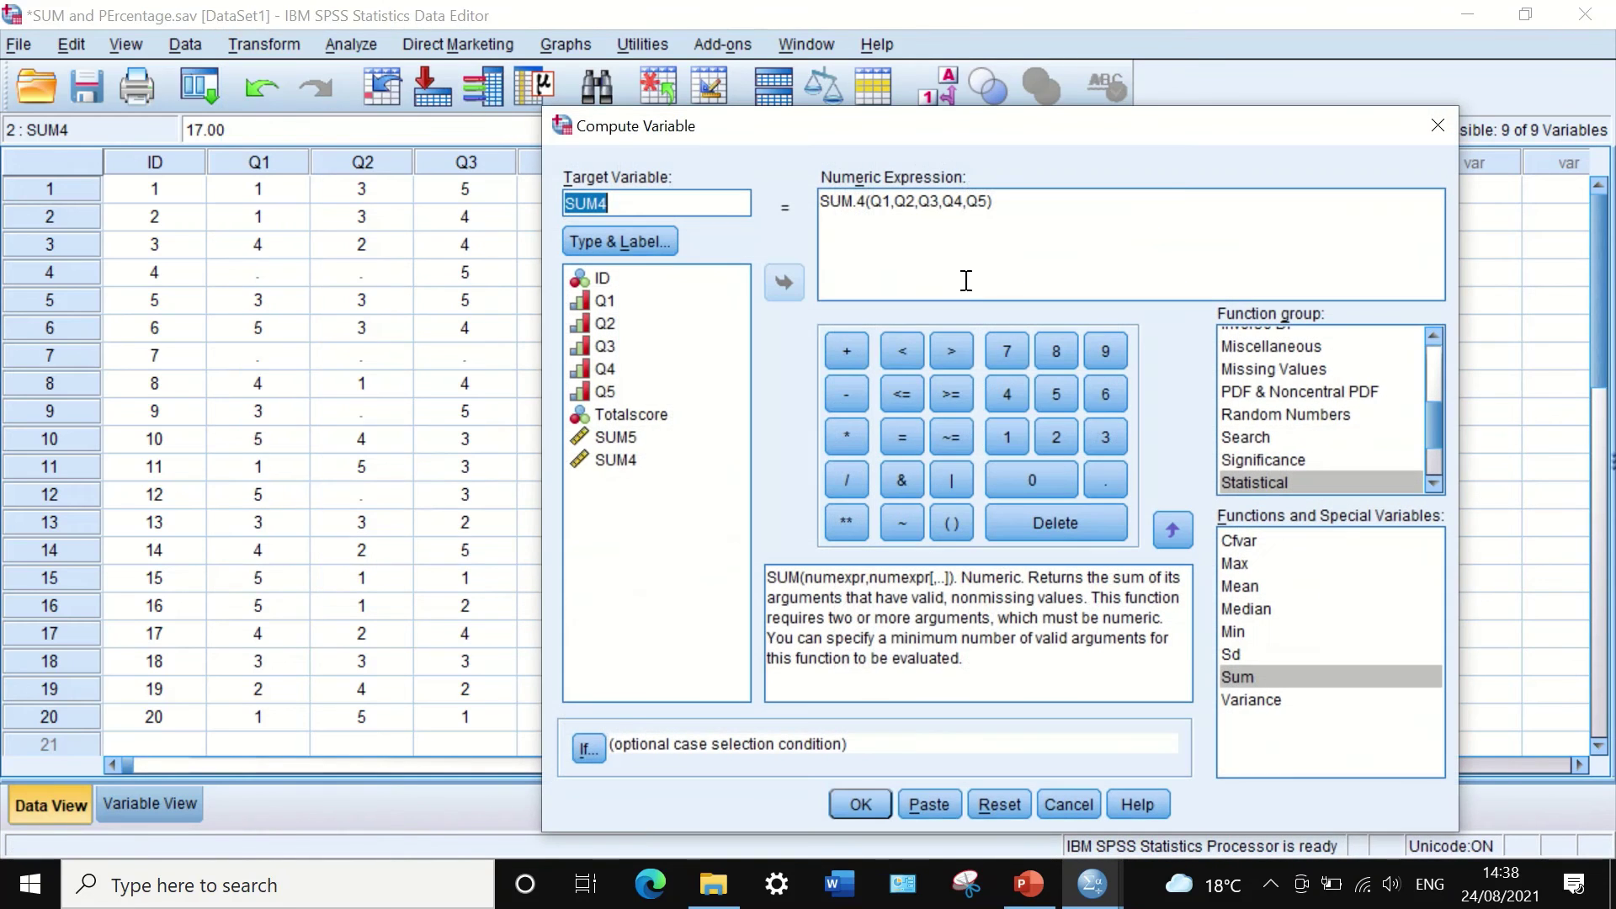
{"action": "left_click", "coordinate": [606, 203]}
{"action": "key", "text": "BackSpace"}
{"action": "type", "text": "3"}
{"action": "left_click_drag", "start_coordinate": [855, 200], "coordinate": [867, 201]}
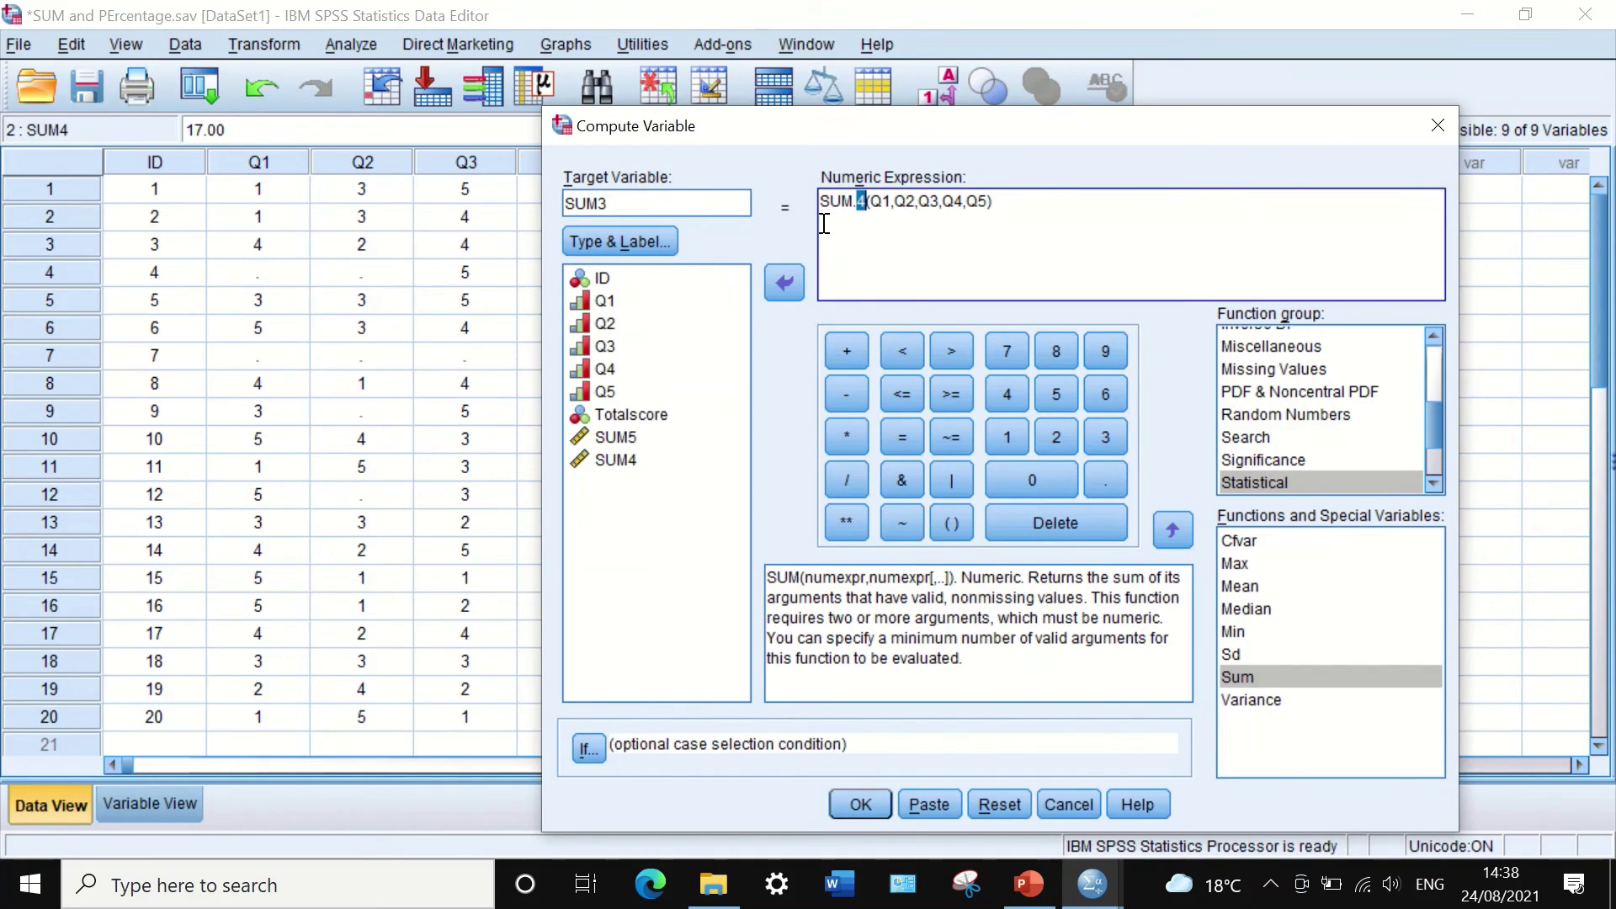
{"action": "type", "text": "3"}
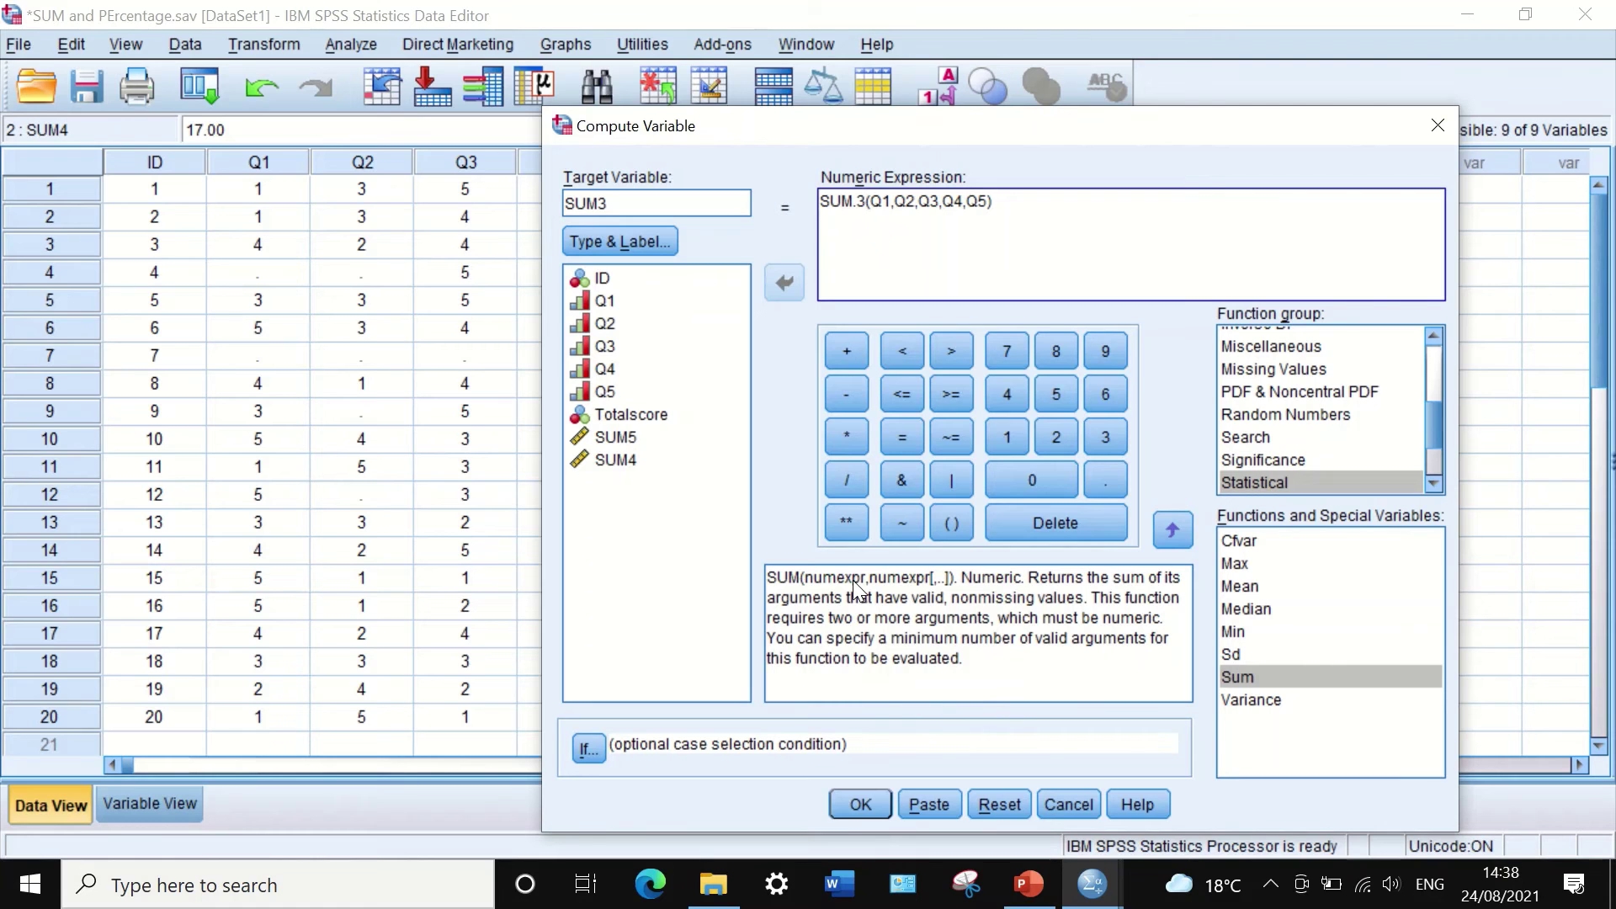
{"action": "left_click", "coordinate": [854, 806]}
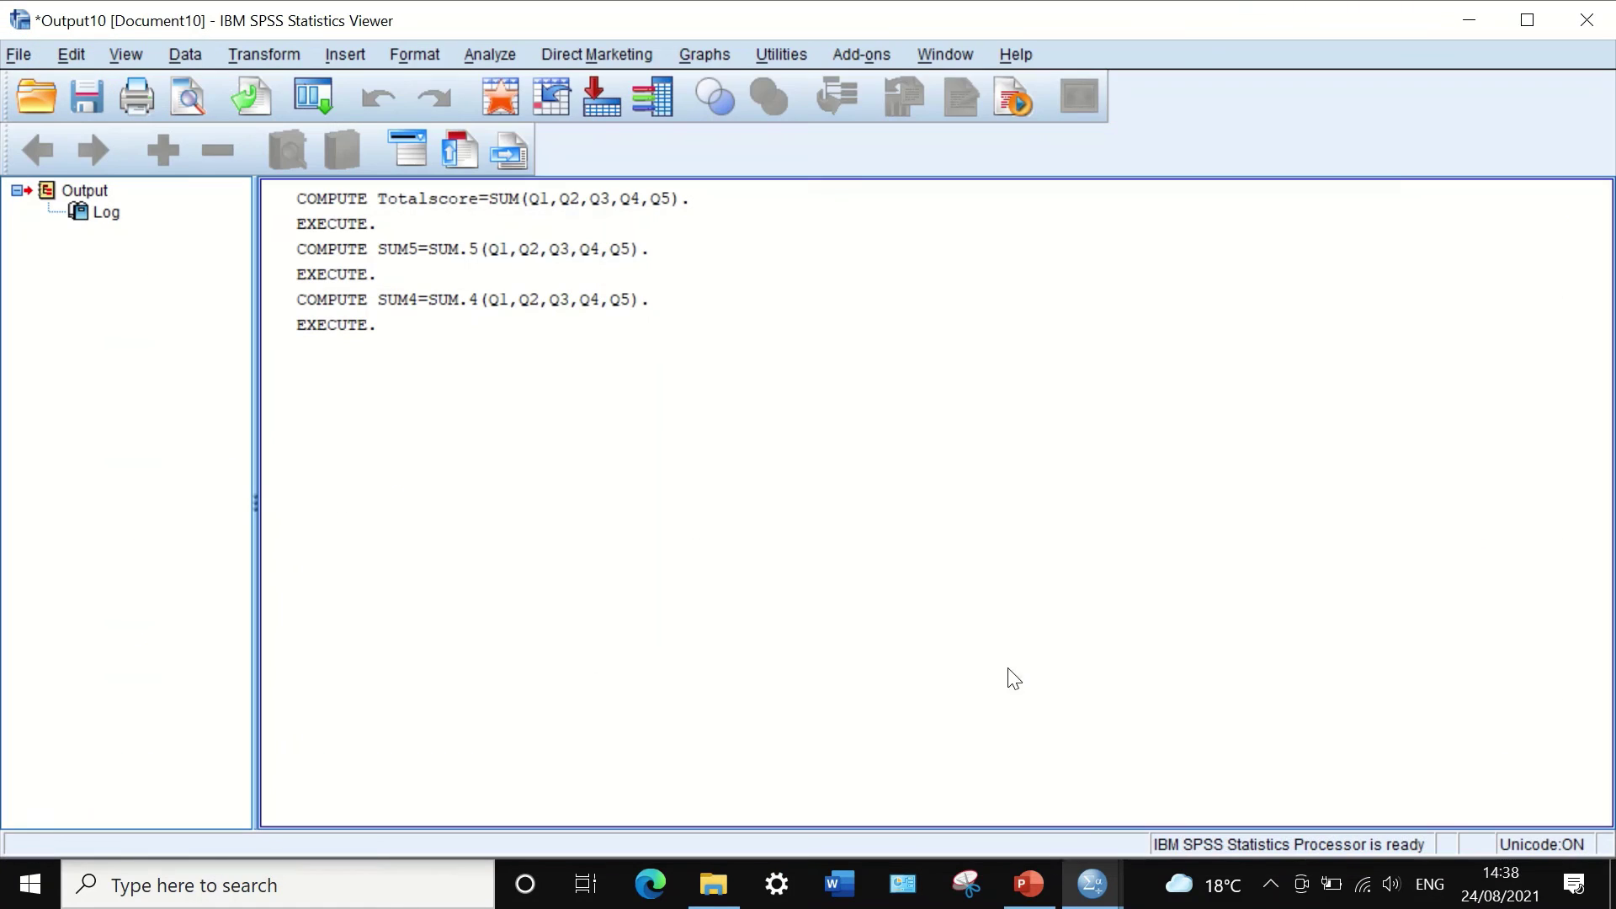
{"action": "left_click", "coordinate": [1468, 19]}
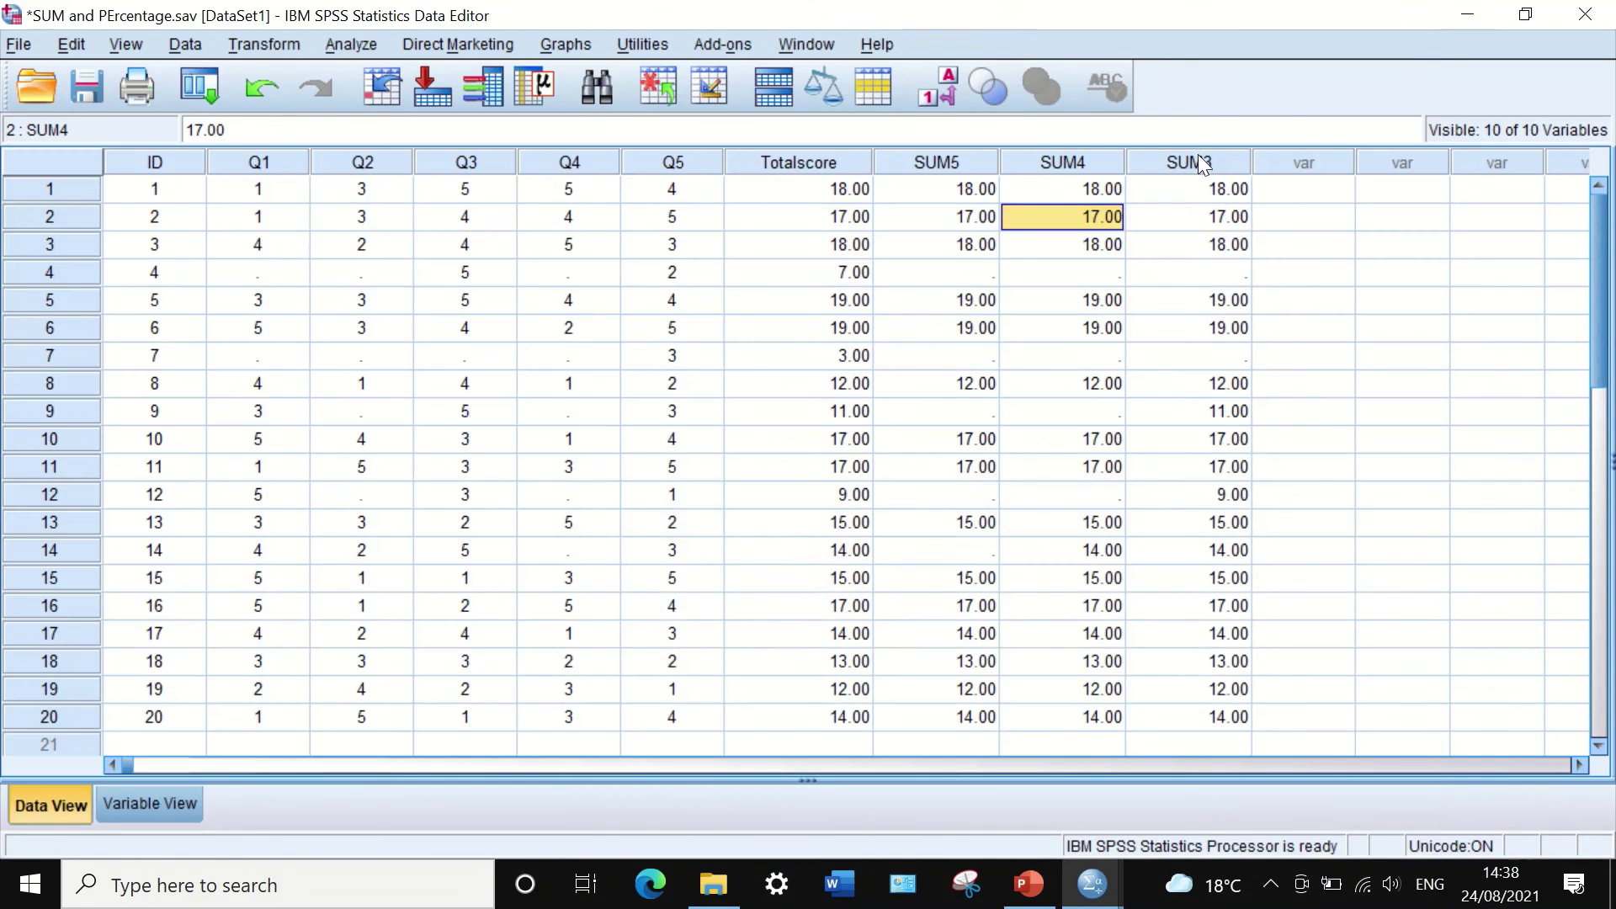